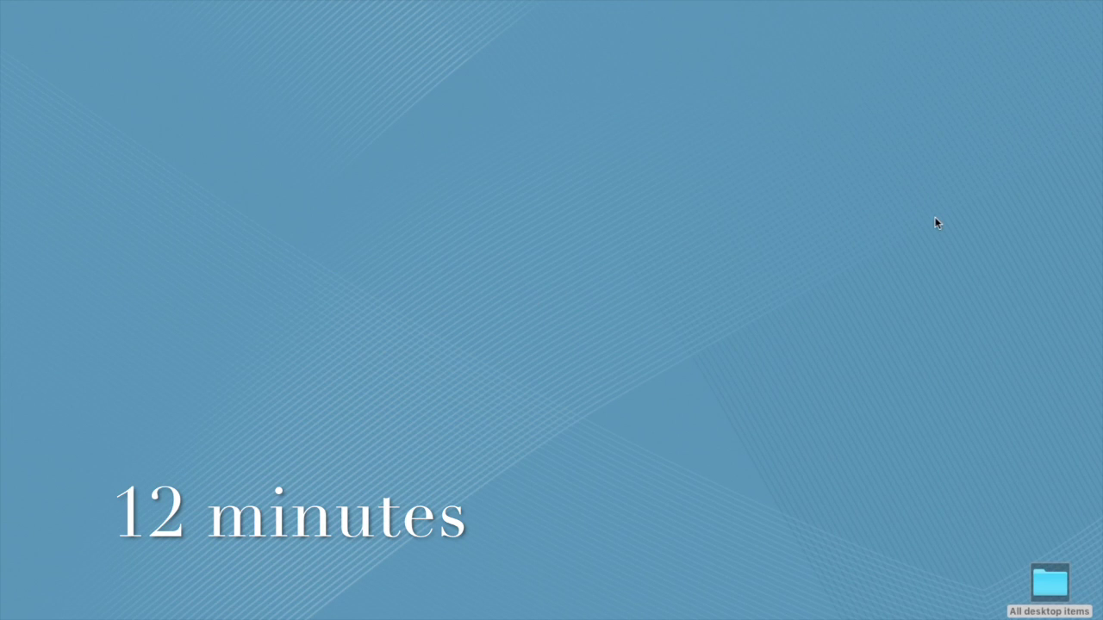
- Launch Excel and open MCS KIT Chart II Added Items.xlsm from Open Recent with macros enabled
mouse_move(1095, 295)
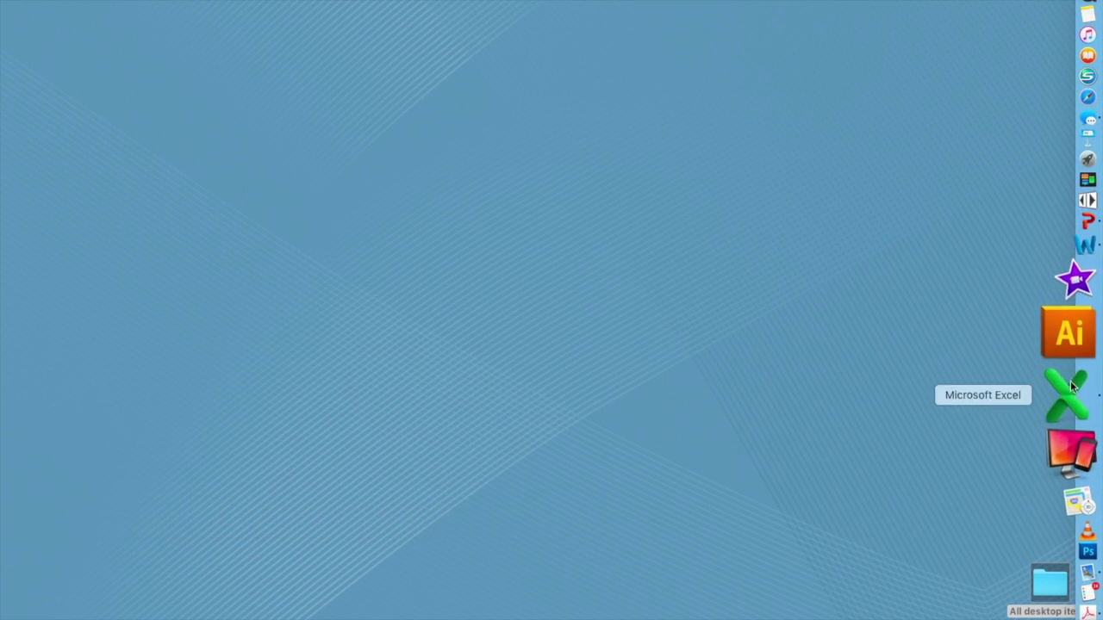
click(1069, 385)
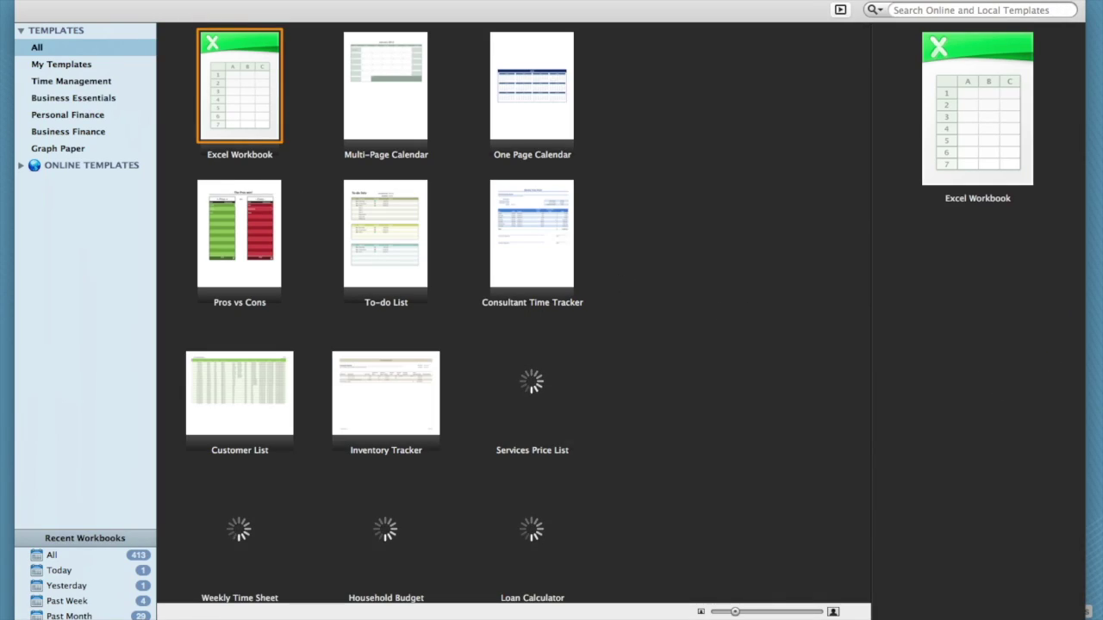
click(97, 0)
mouse_move(127, 53)
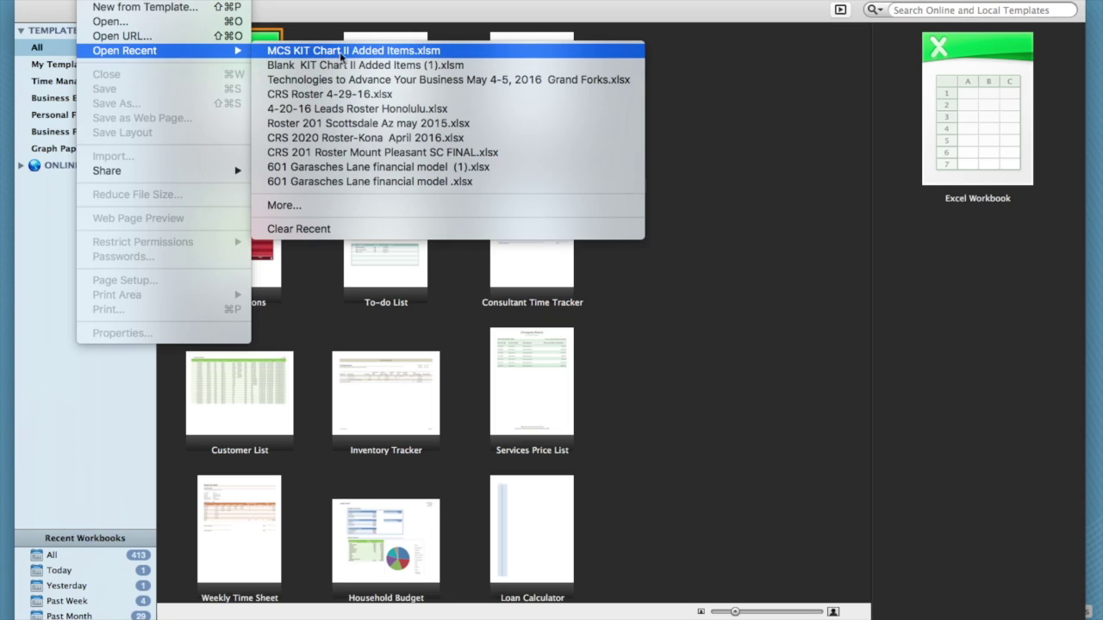
click(366, 52)
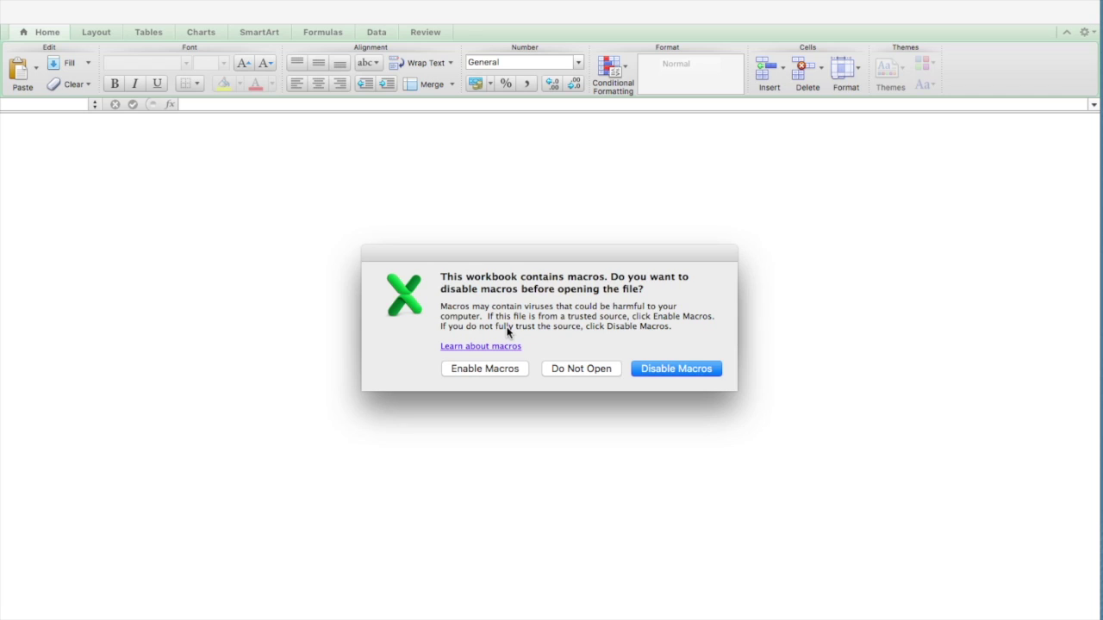
click(484, 369)
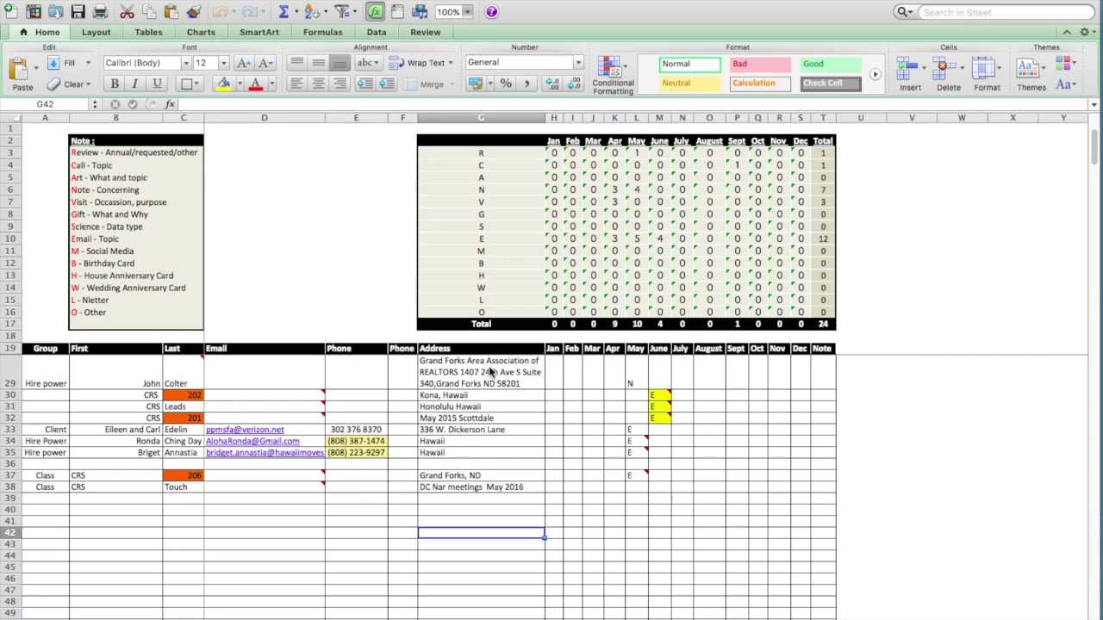
scroll(488, 372, up, 5)
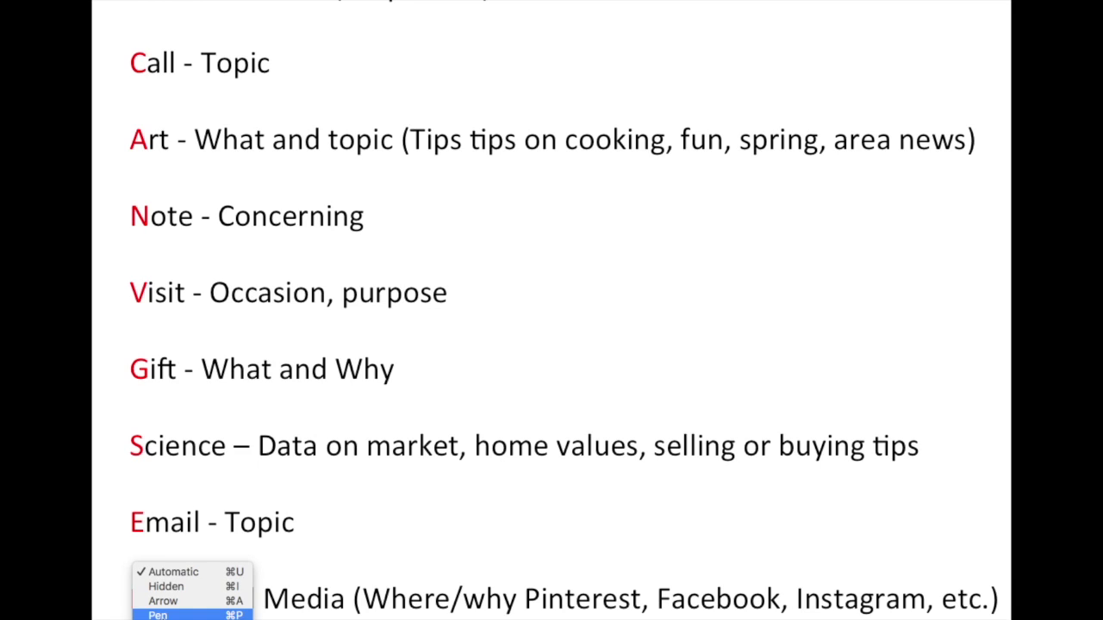
- Switch the pointer to the Pen for annotating the KIT contact-types slide
click(164, 614)
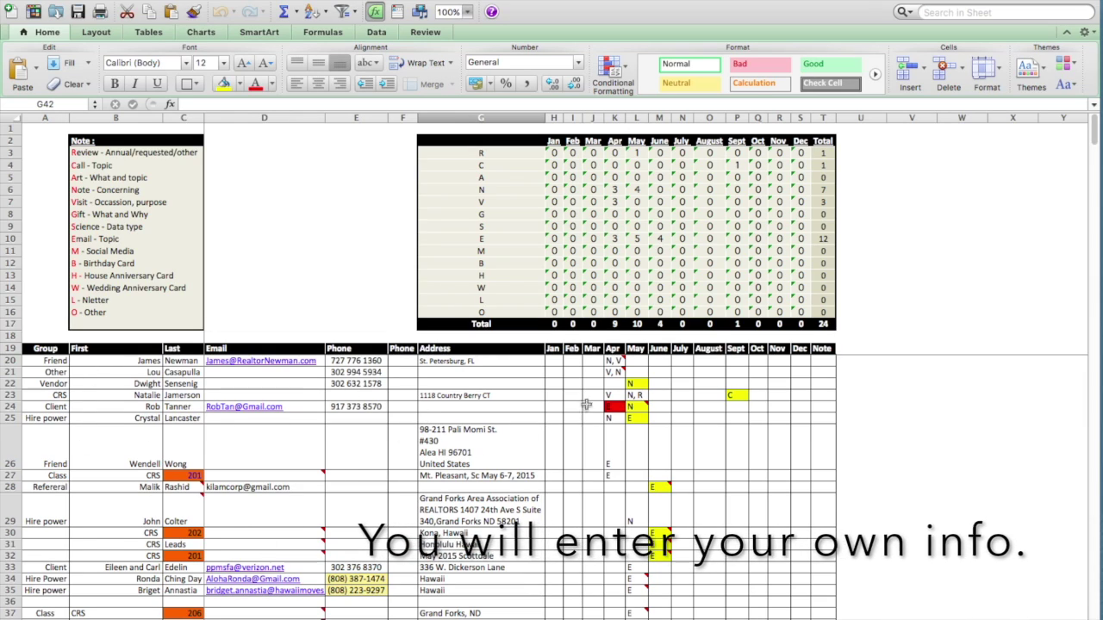
- Zoom the contact sheet to 150% magnification
scroll(454, 435, down, 2)
scroll(454, 435, down, 10)
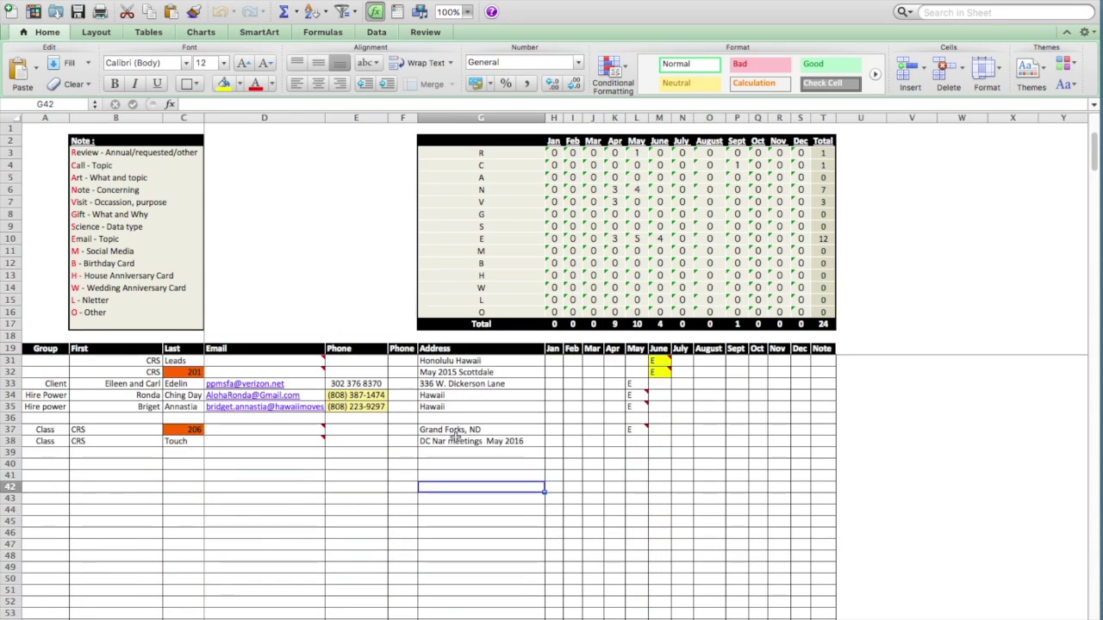
scroll(454, 435, down, 6)
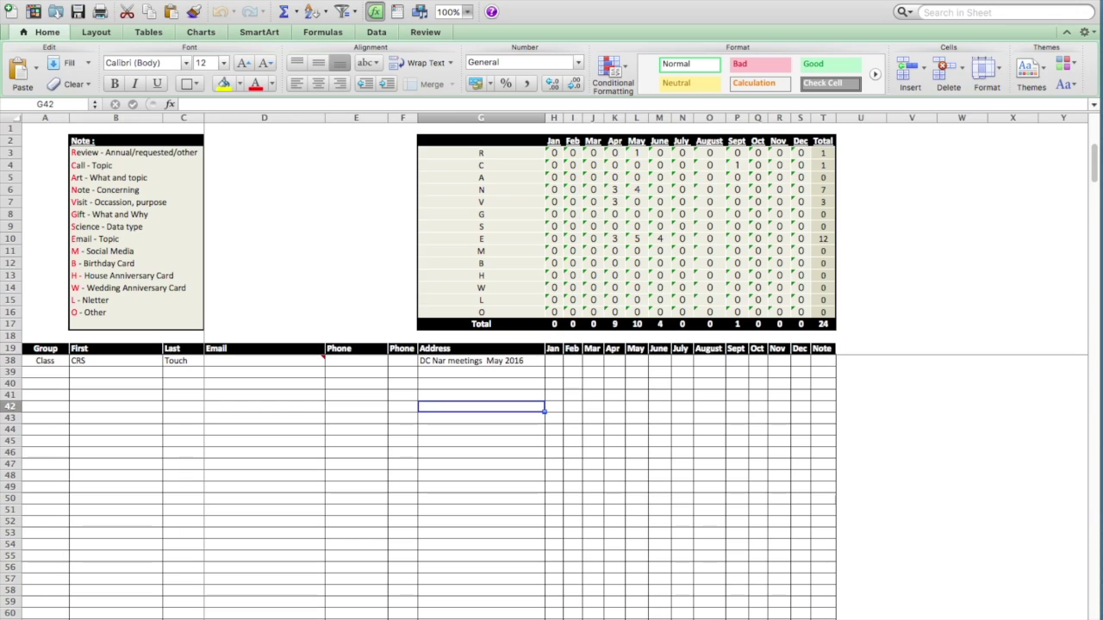
click(160, 1)
click(177, 301)
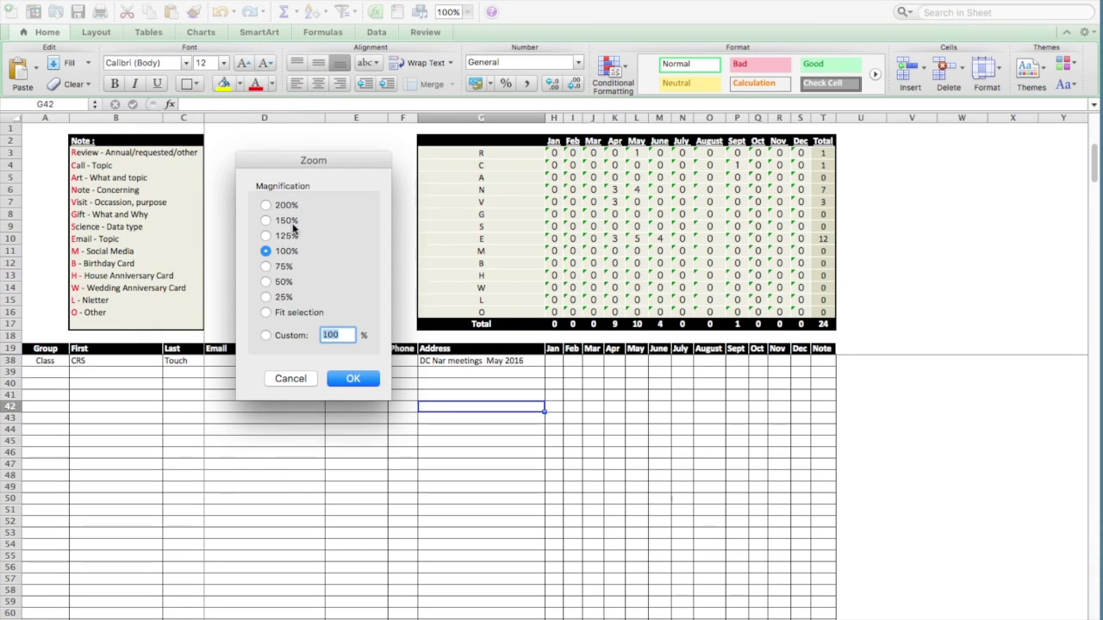
click(287, 220)
click(365, 378)
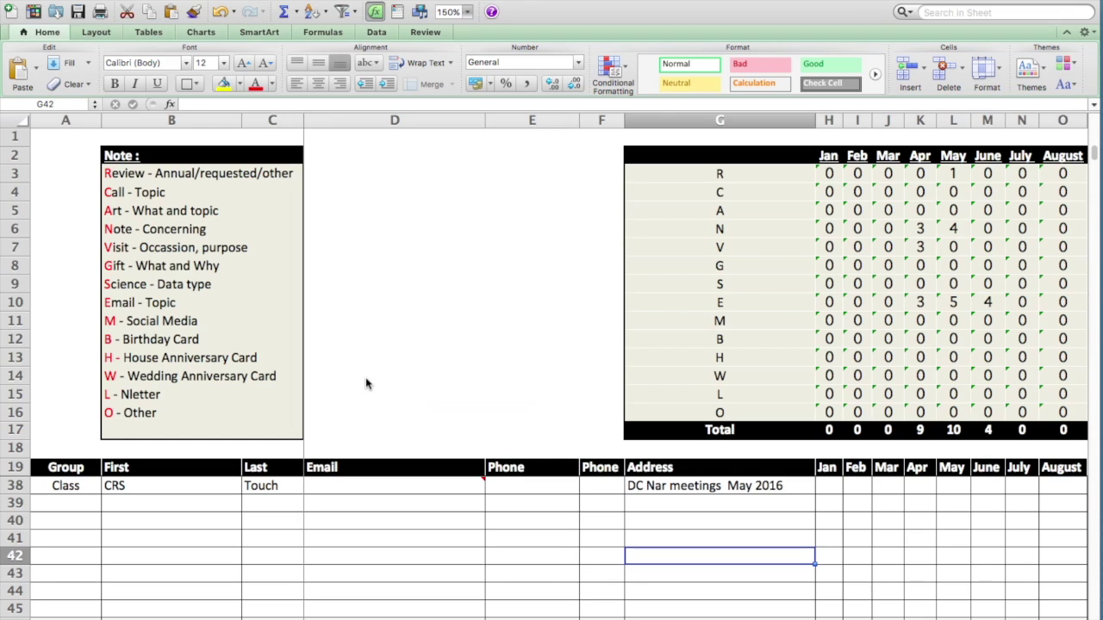
- Bring the empty rows into view and select cell B40 for a new contact
scroll(365, 383, down, 5)
scroll(365, 384, up, 3)
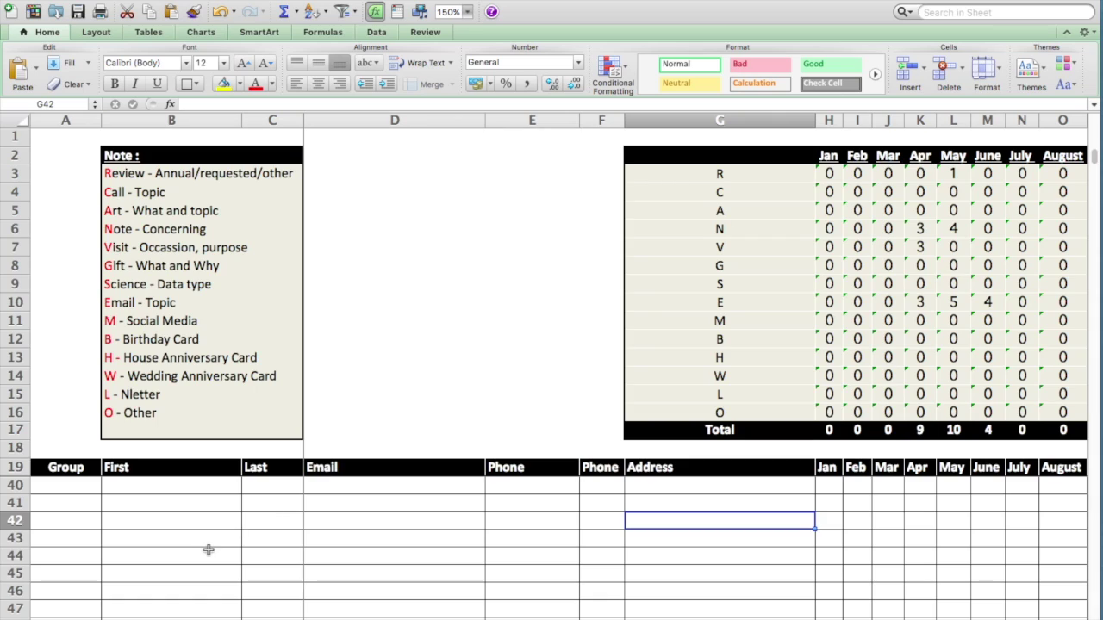
scroll(208, 550, up, 5)
scroll(208, 550, down, 2)
scroll(209, 550, down, 3)
click(144, 488)
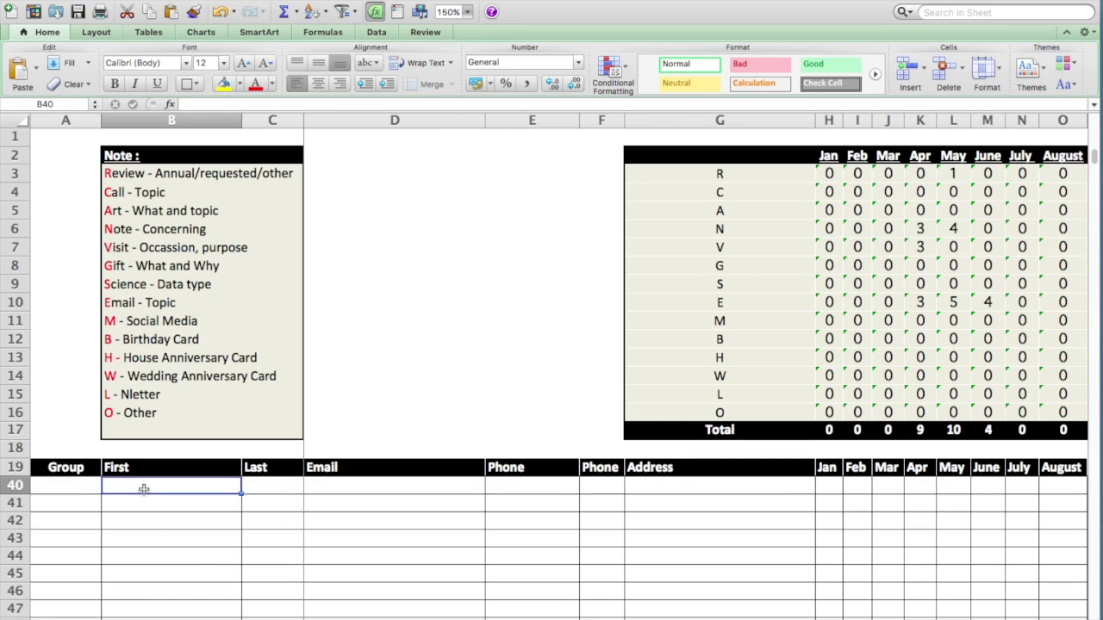
- Enter the sample contact's first name, last name, e-mail and phone number across B40:E40
text(John)
key(Tab)
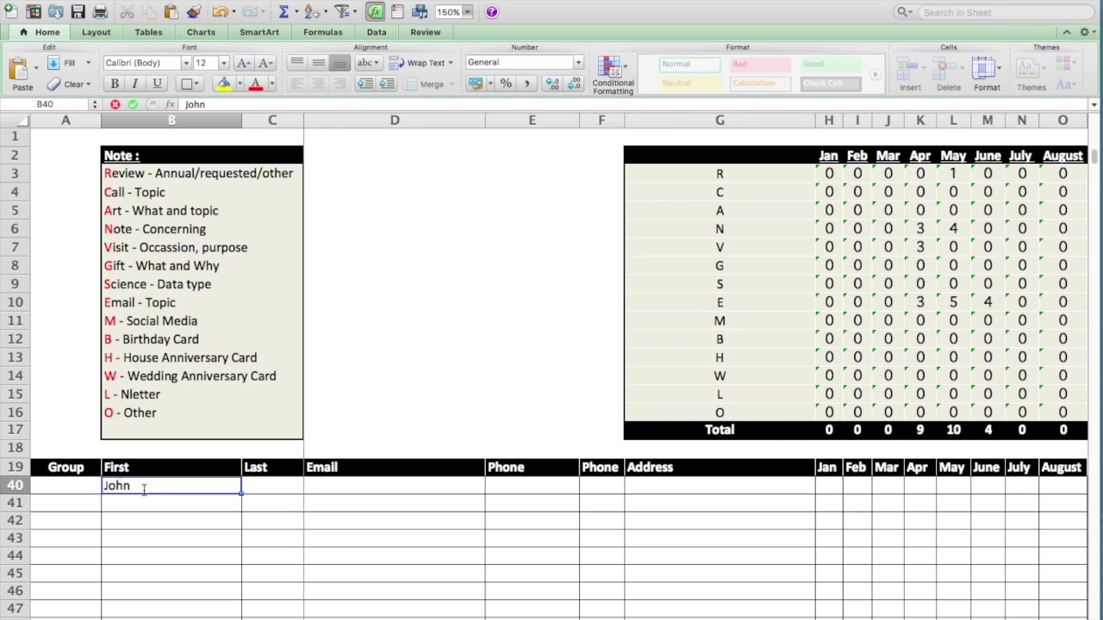
text(SMi)
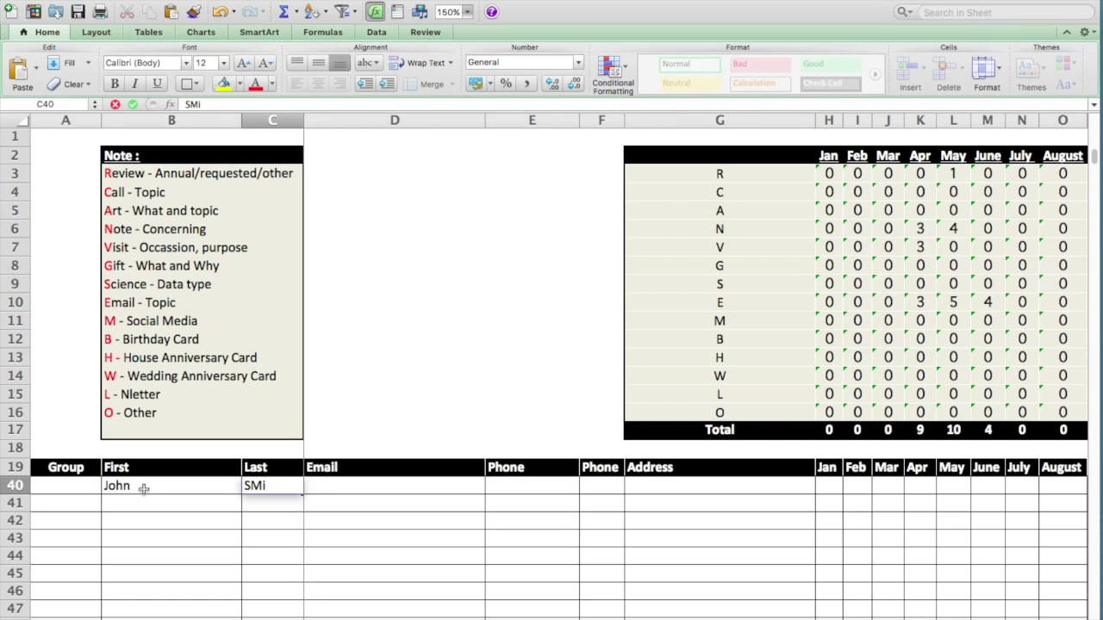
key(BackSpace)
key(BackSpace)
text(mith)
key(Tab)
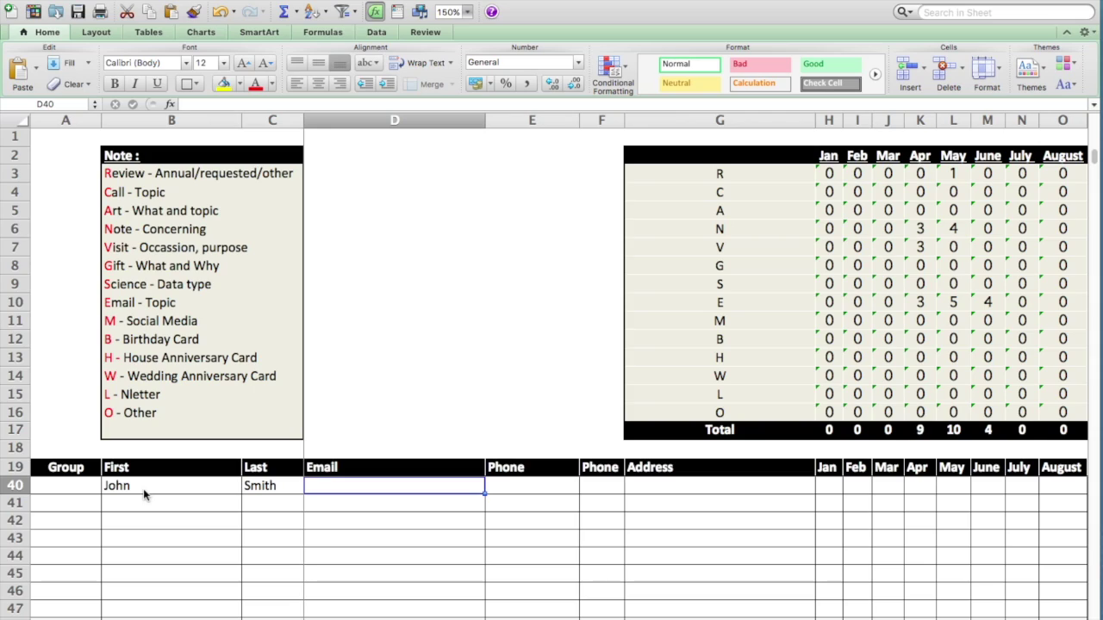
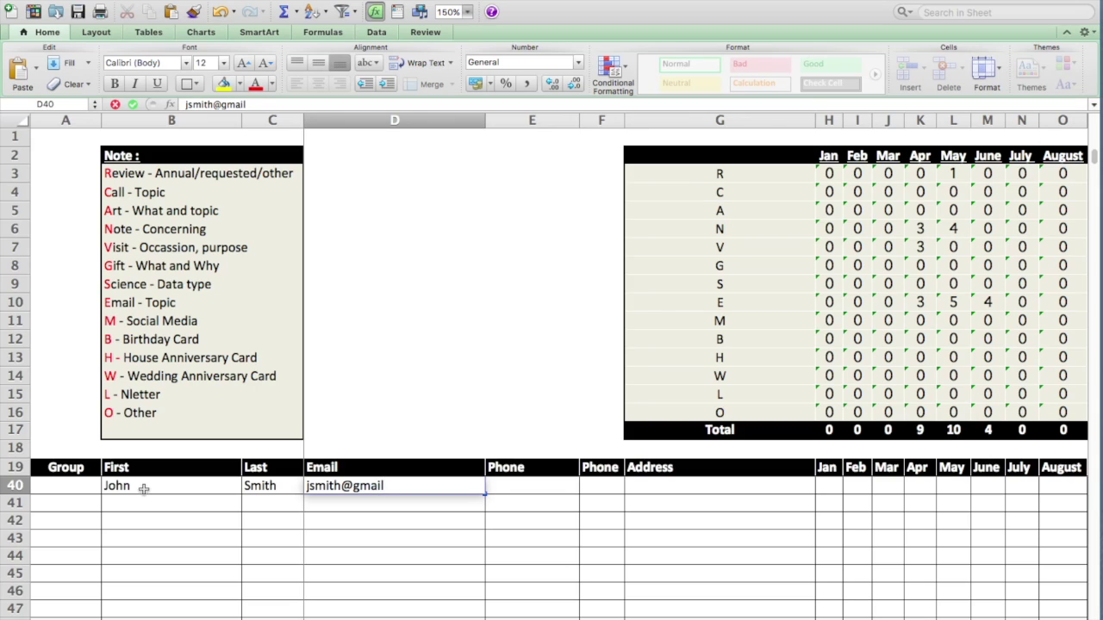
key(Tab)
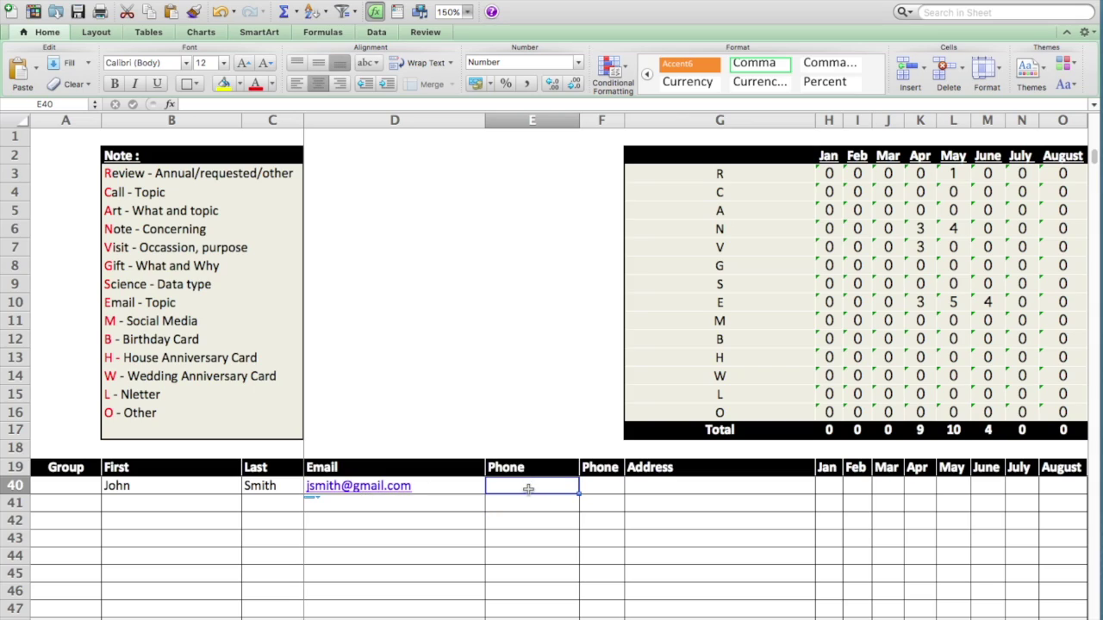
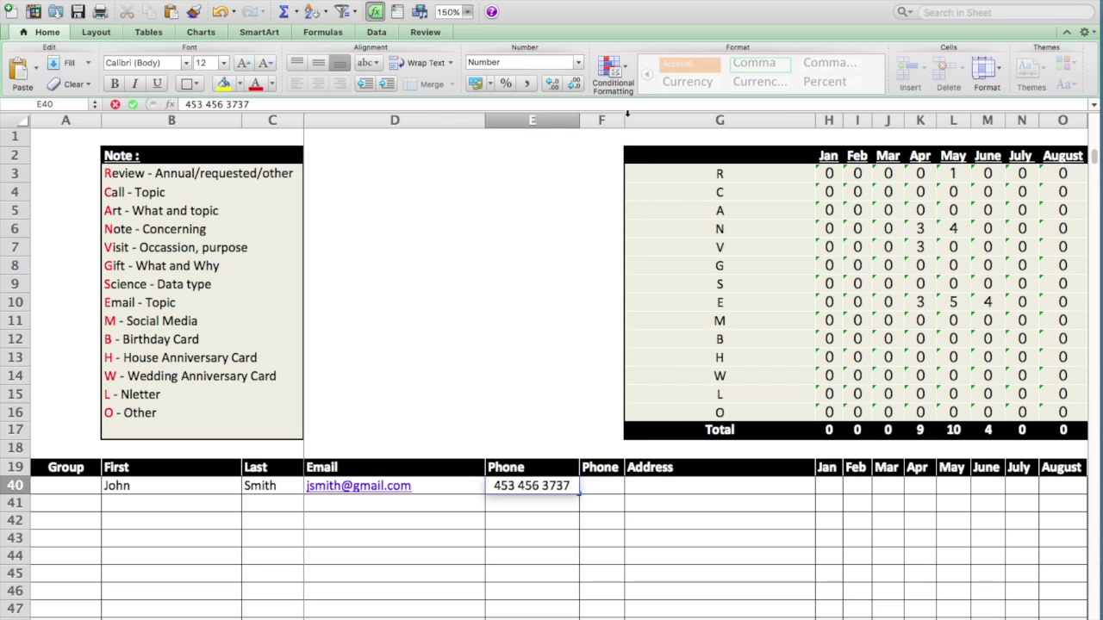
- Widen column F, the second Phone column, and select cell G21
scroll(576, 188, up, 7)
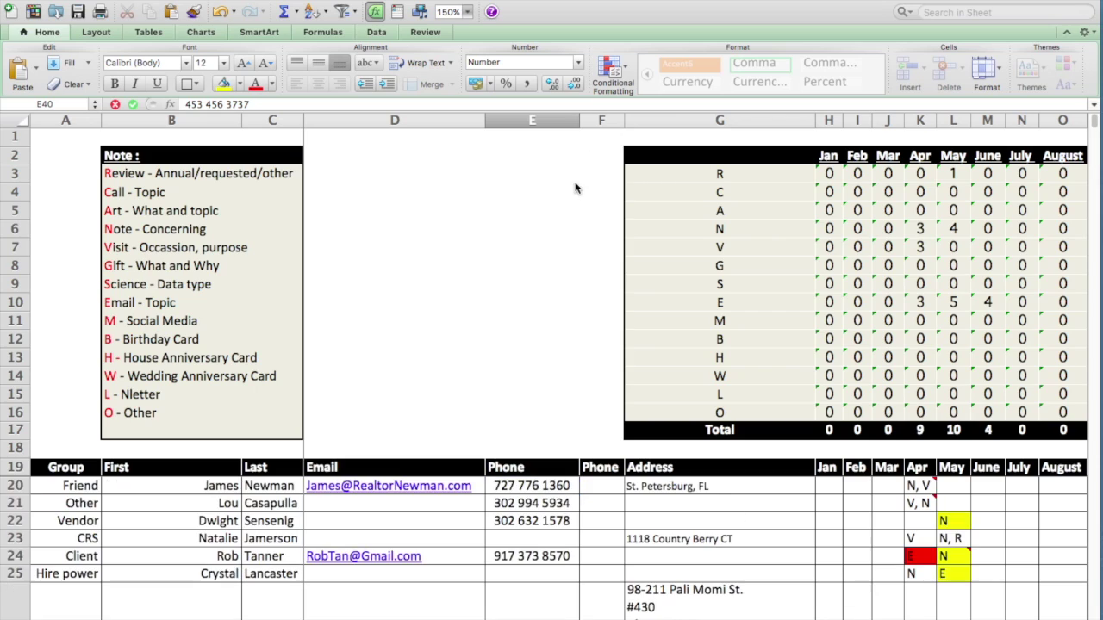
right_click(620, 121)
key(Escape)
right_click(620, 121)
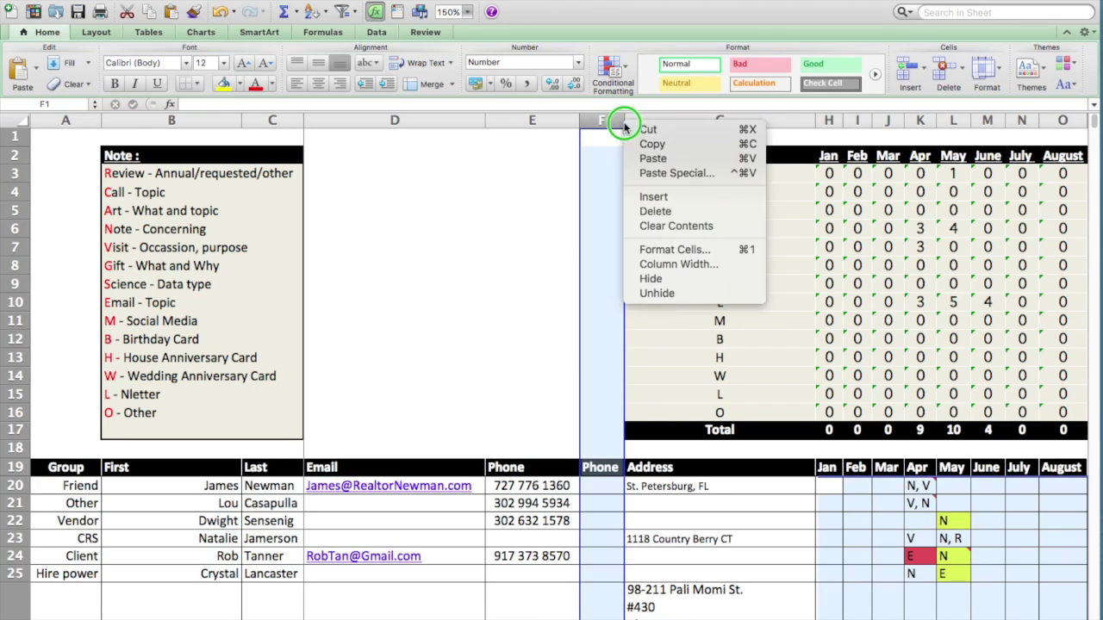
click(650, 129)
right_click(623, 122)
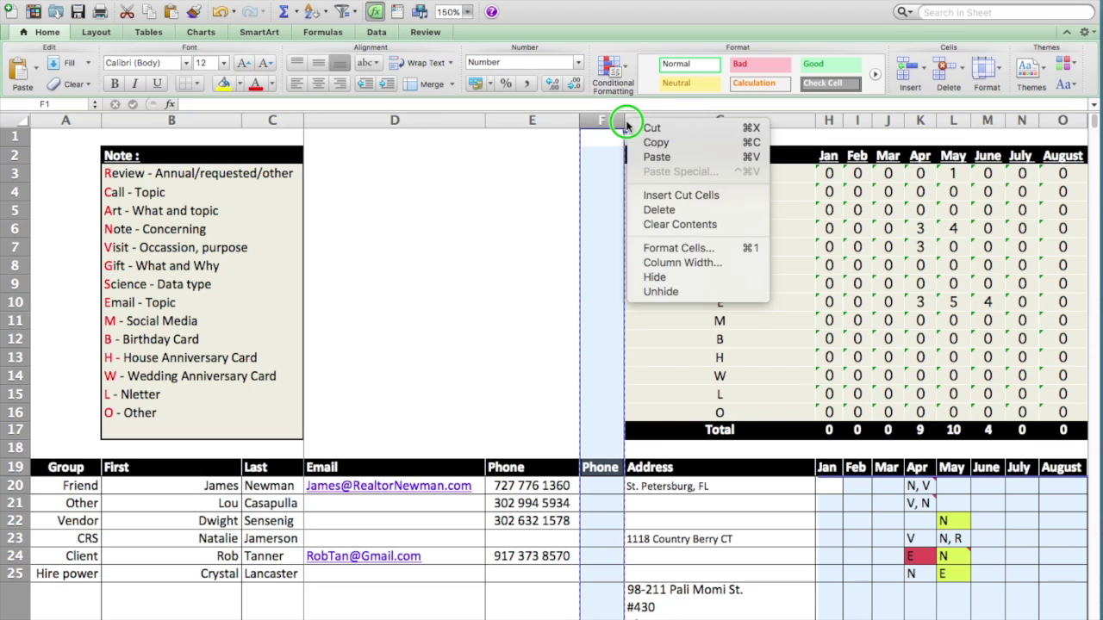
key(Escape)
drag(625, 121, 650, 124)
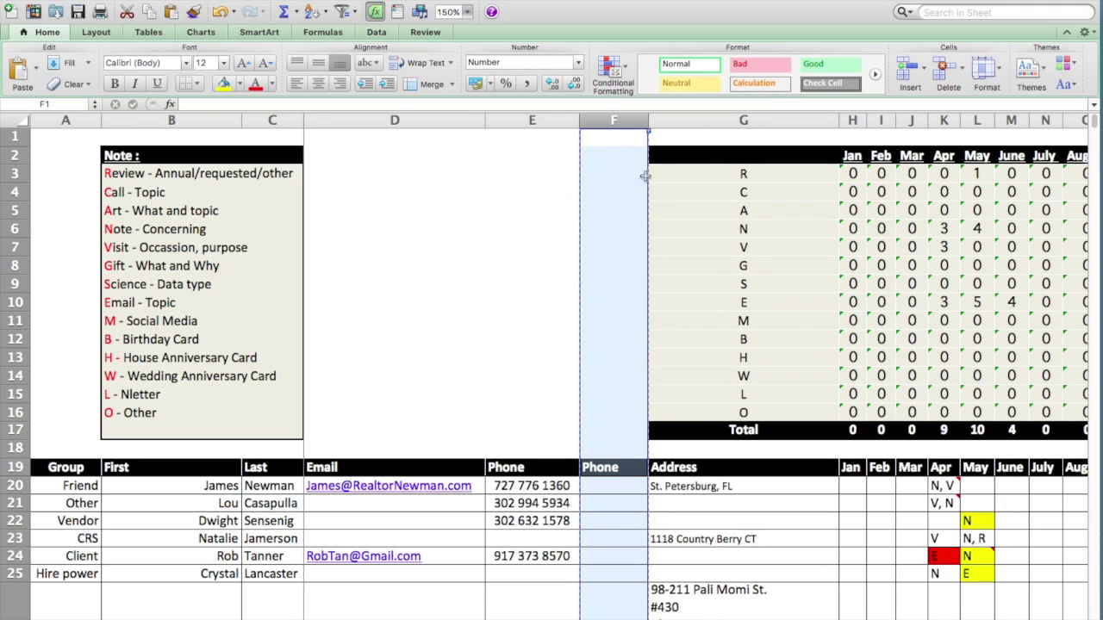
click(680, 505)
scroll(680, 506, down, 6)
scroll(680, 508, right, 2)
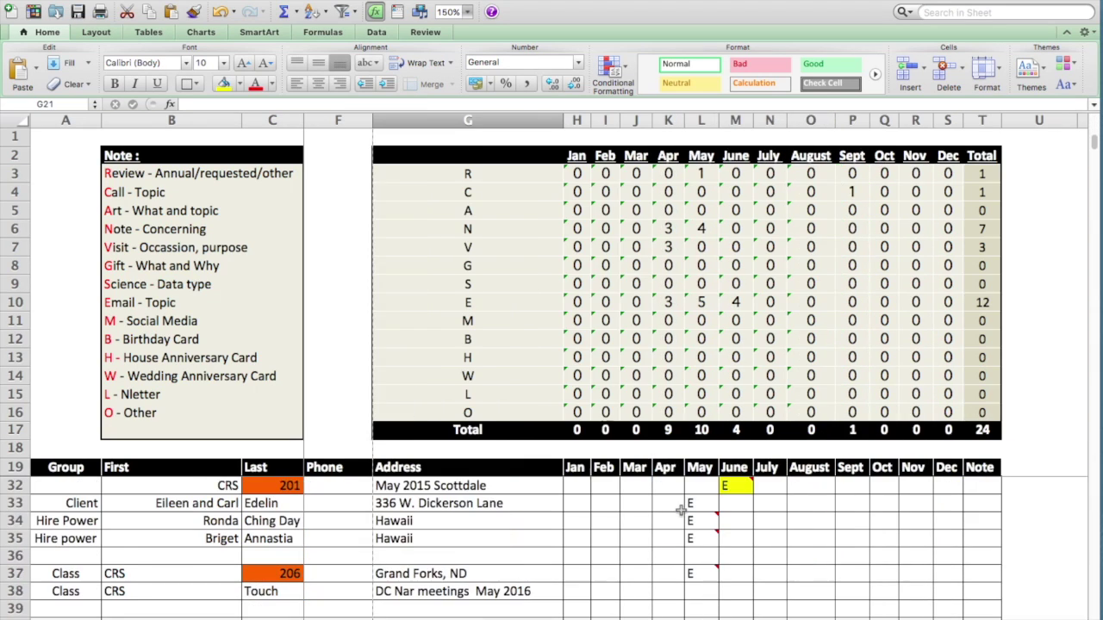
scroll(681, 511, down, 2)
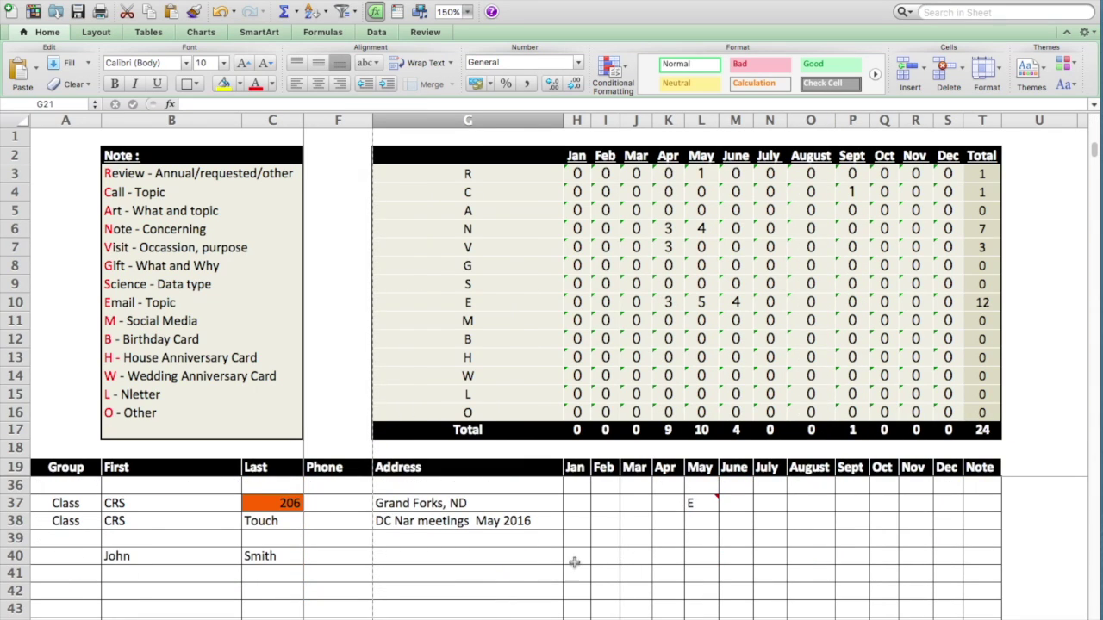
- Enter the new contact's street address in the row 40 Address cell
click(527, 567)
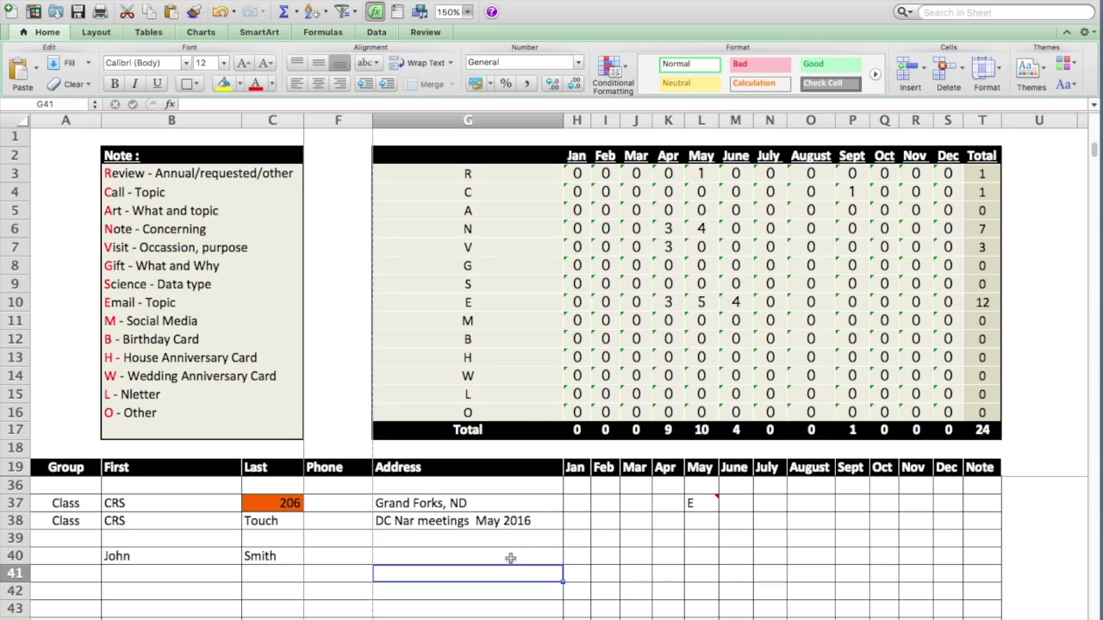
click(510, 558)
text(123 mqin)
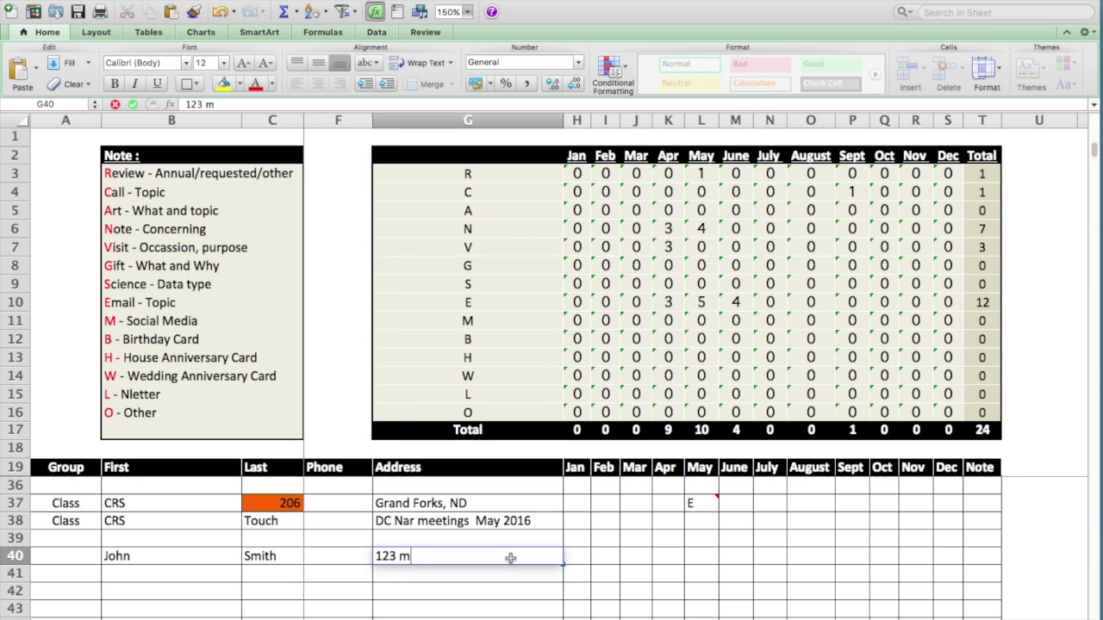
key(BackSpace)
key(BackSpace)
key(BackSpace)
key(BackSpace)
key(BackSpace)
text(Main St. Newark)
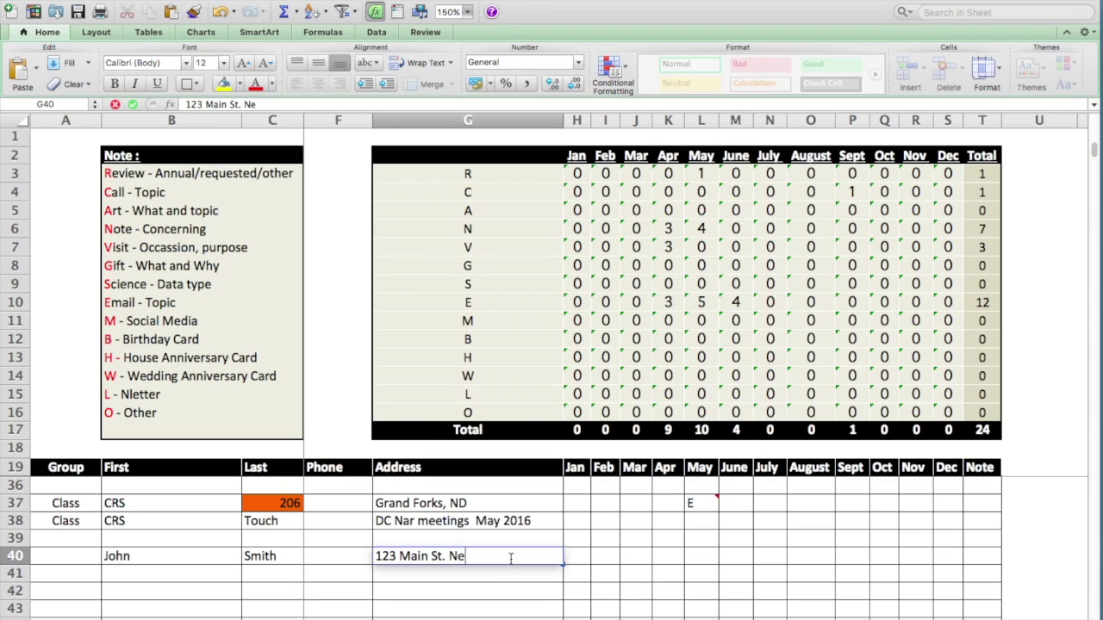
text(, de)
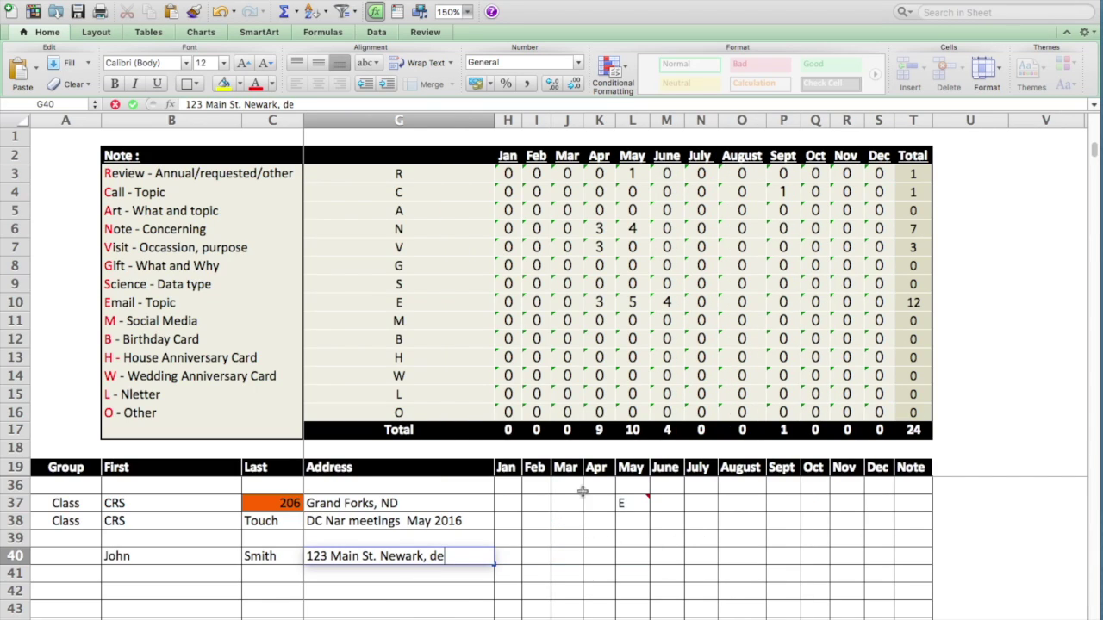
click(633, 558)
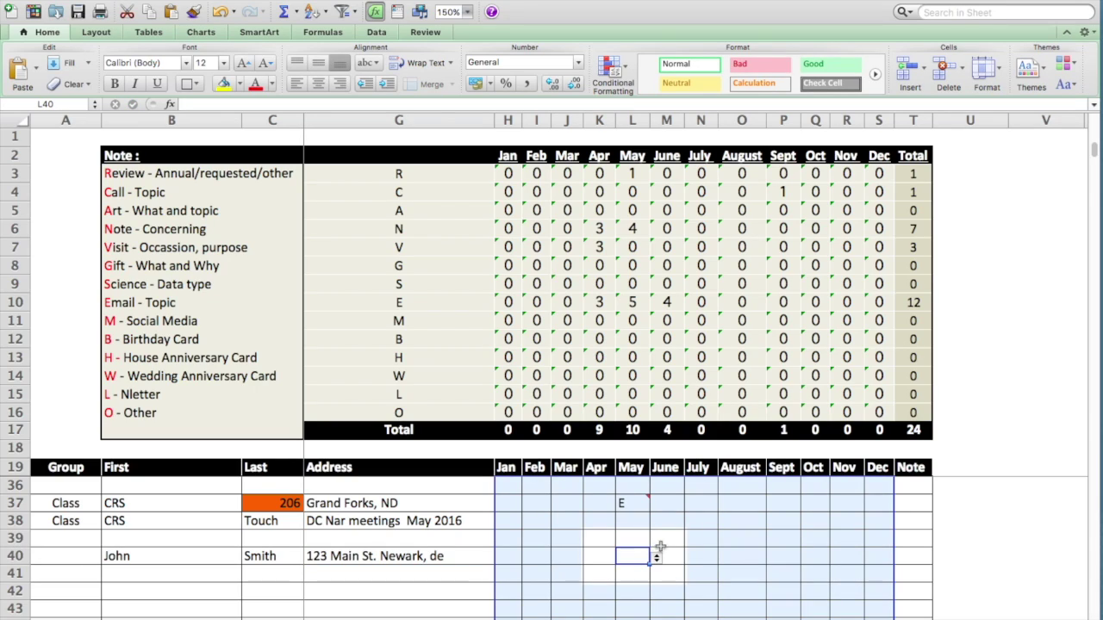
- Log an N code for May in L40, check the COUNTIF formula in L6, and review the list
click(656, 559)
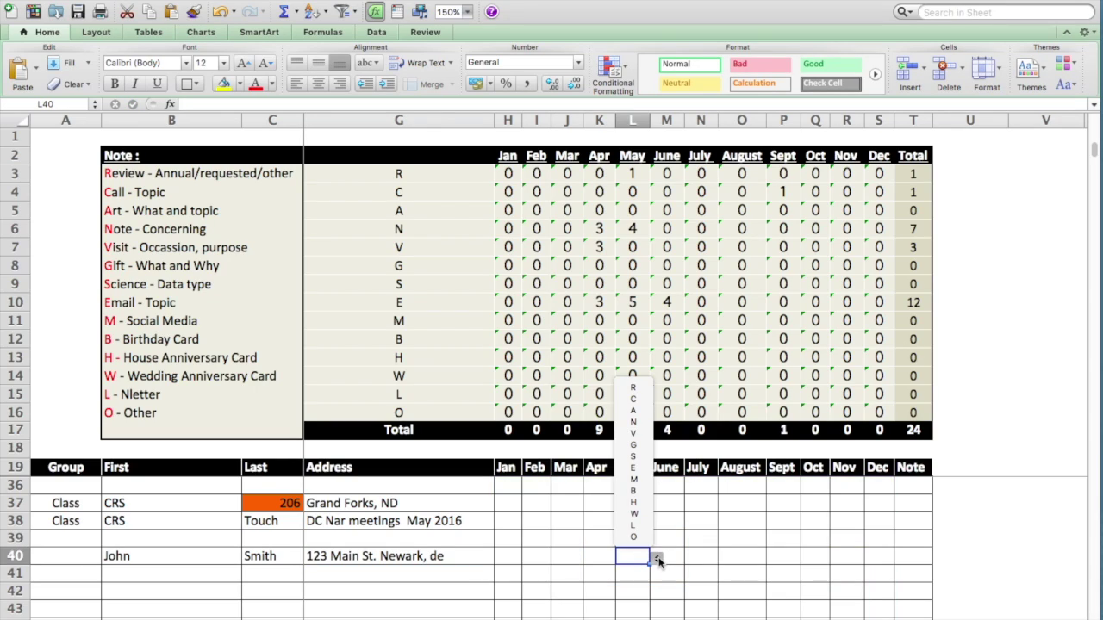
click(635, 423)
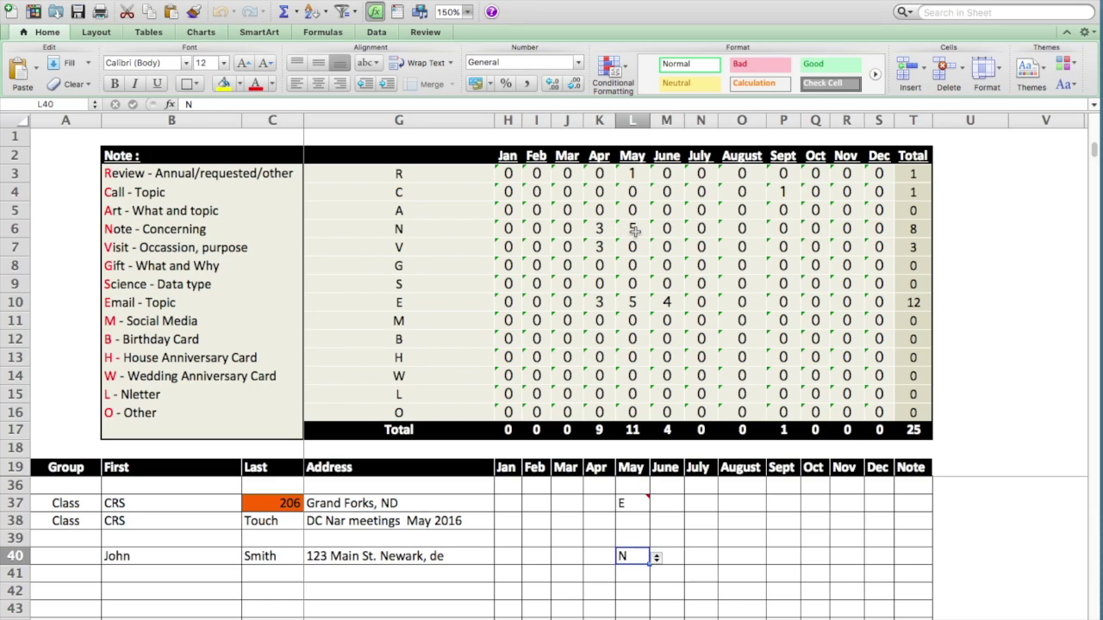
click(634, 229)
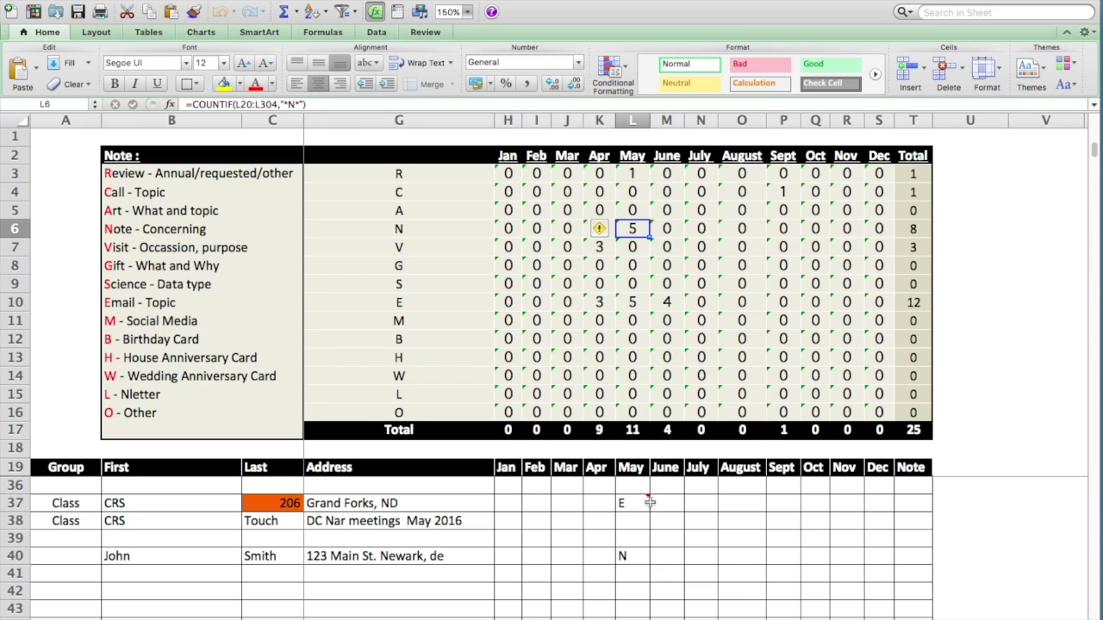
click(651, 541)
scroll(650, 541, up, 5)
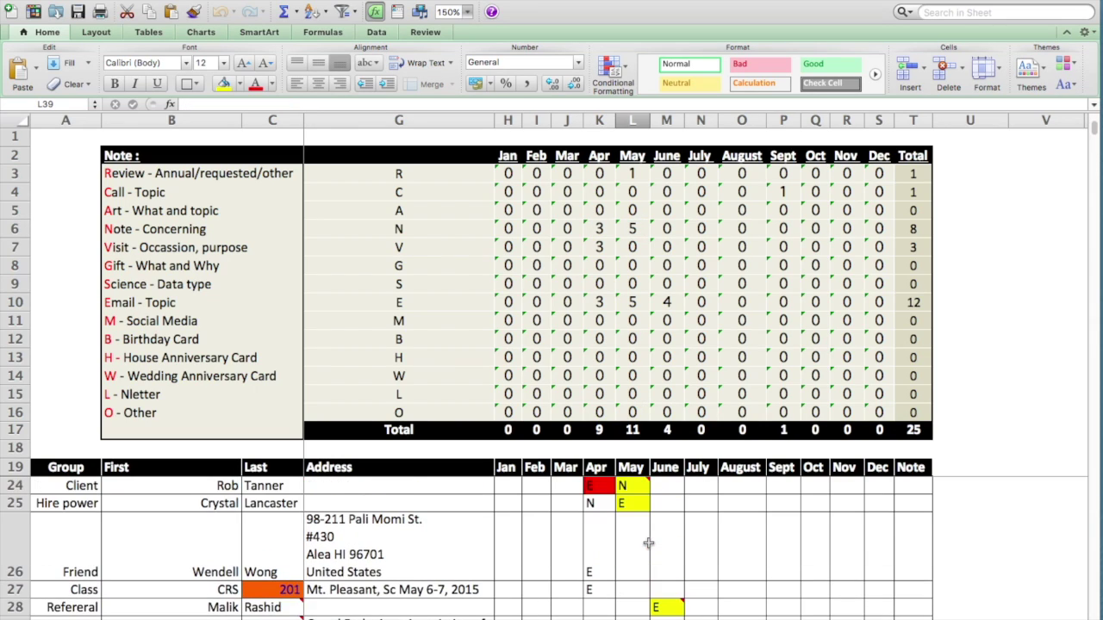
scroll(648, 542, up, 1)
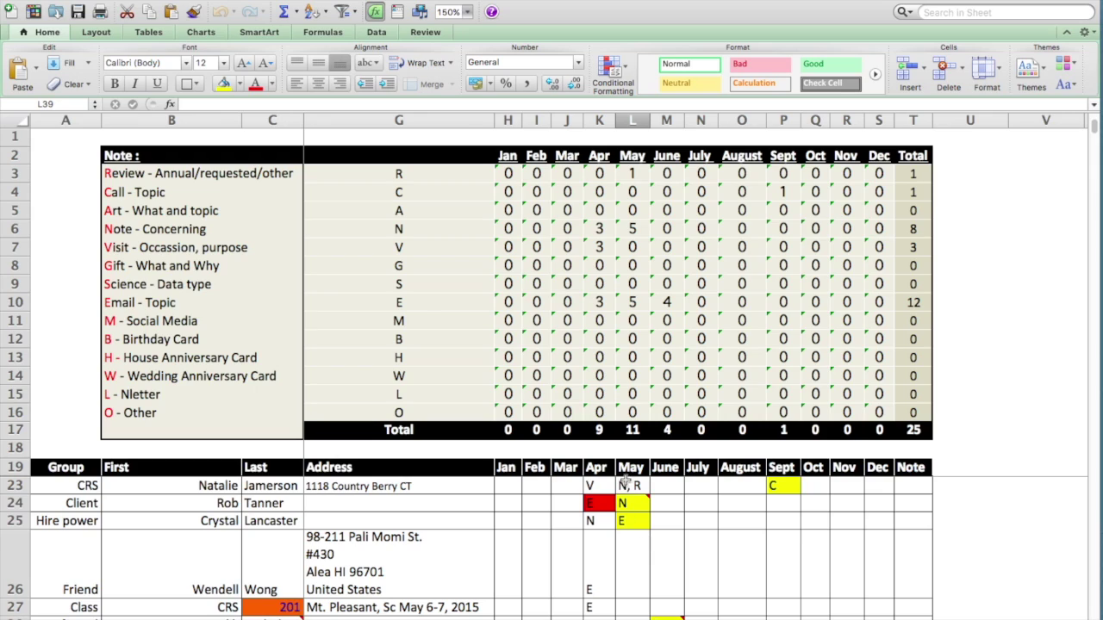
scroll(702, 526, right, 4)
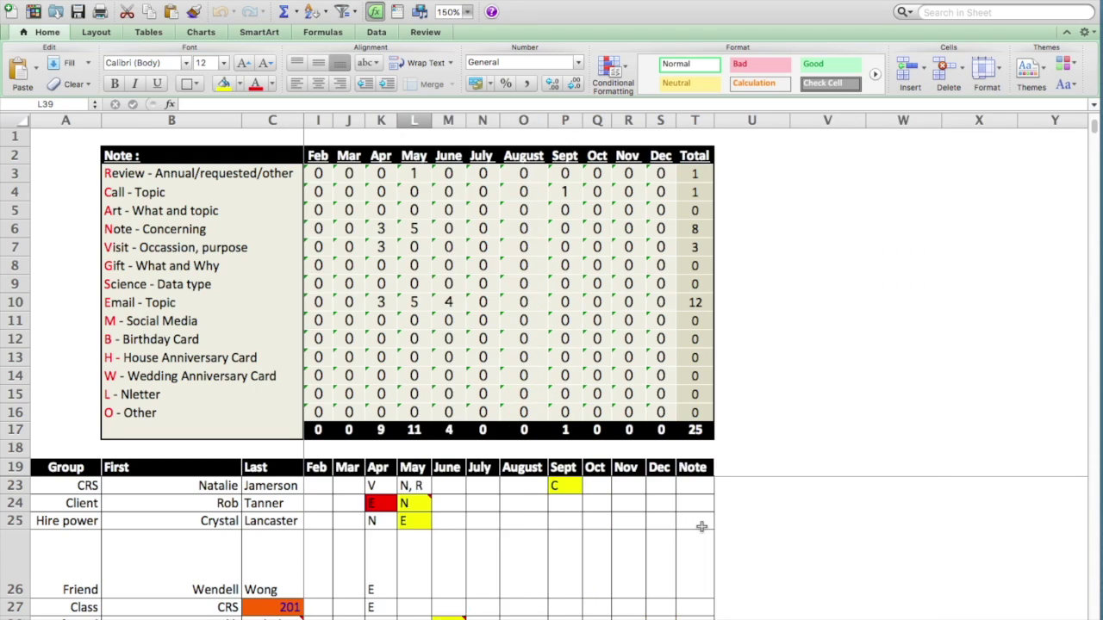
scroll(568, 535, down, 5)
scroll(568, 535, up, 6)
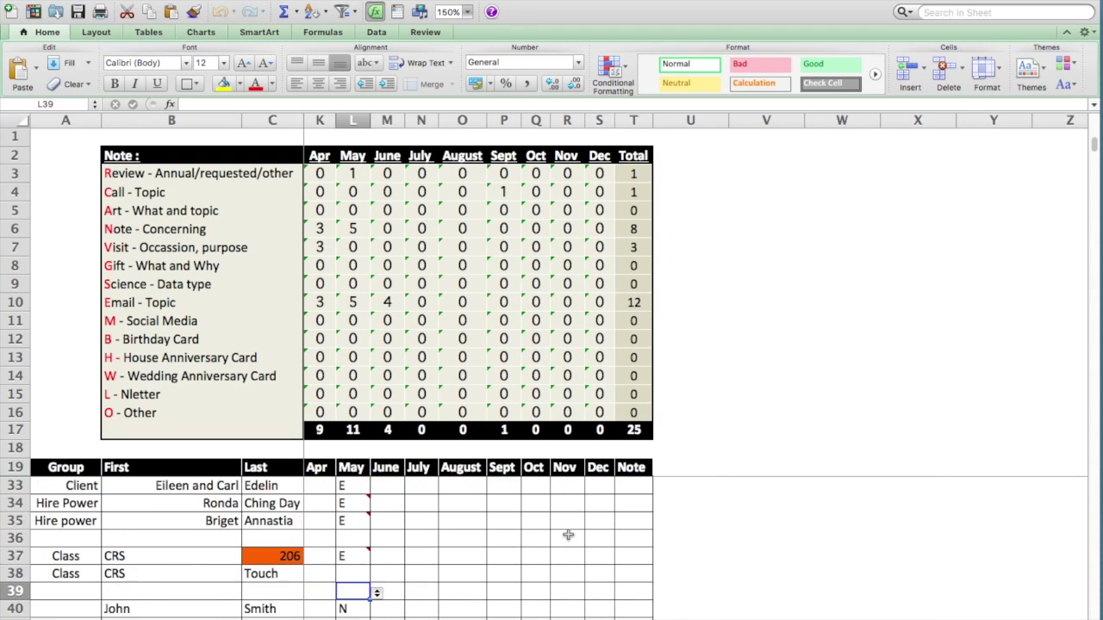
scroll(568, 535, left, 1)
scroll(568, 535, right, 1)
scroll(568, 535, down, 6)
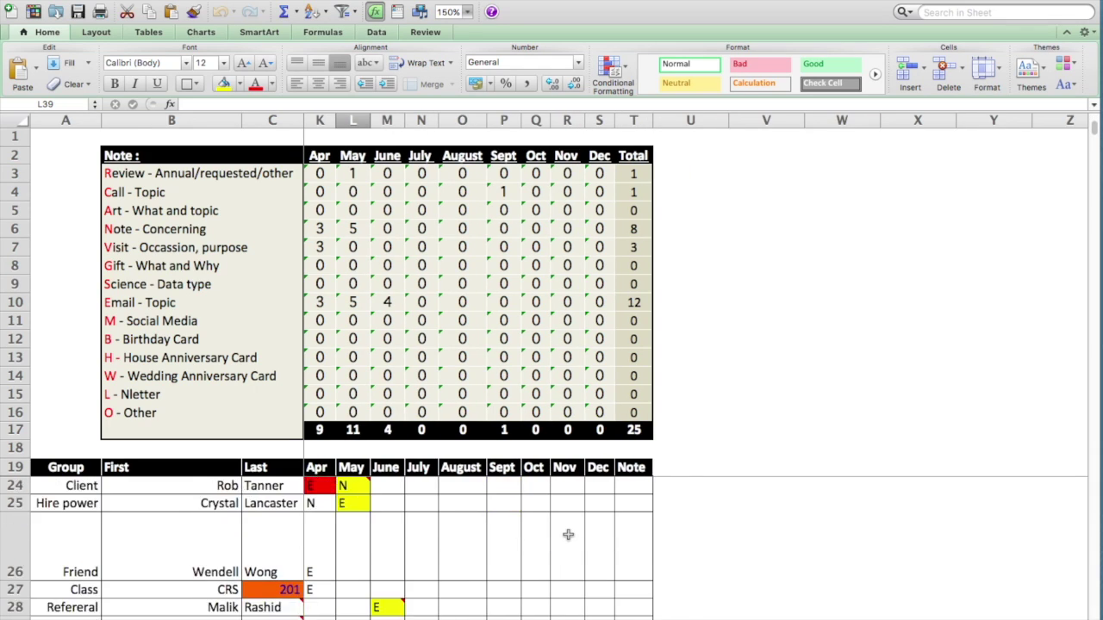
scroll(568, 535, down, 3)
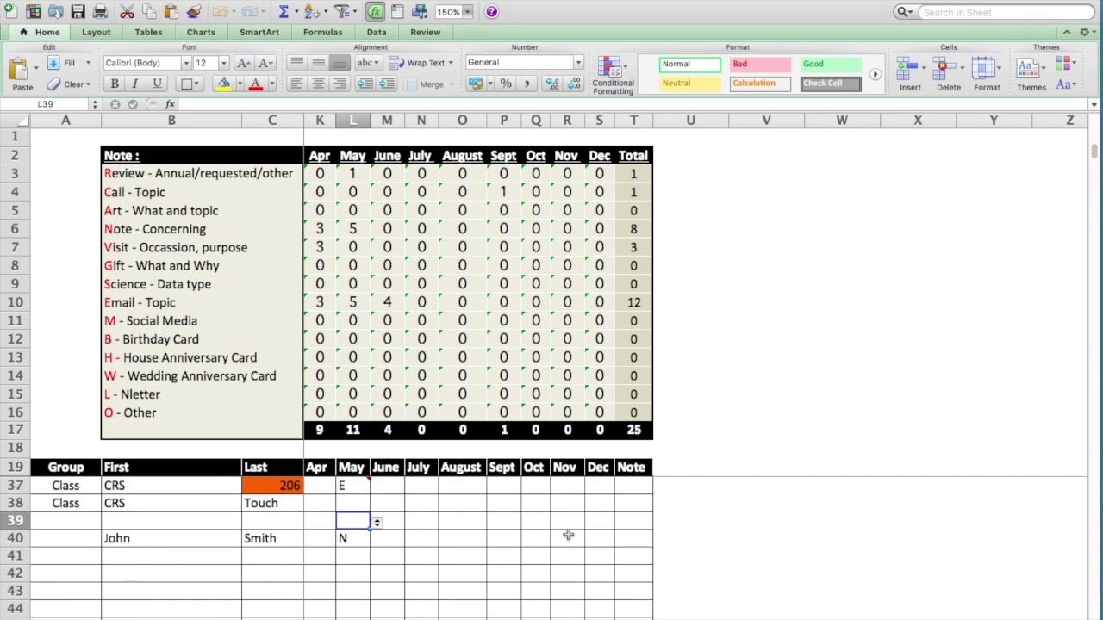
- Pick B for November in R40, checking R12's formula and the Birthday Card label in B12
click(568, 538)
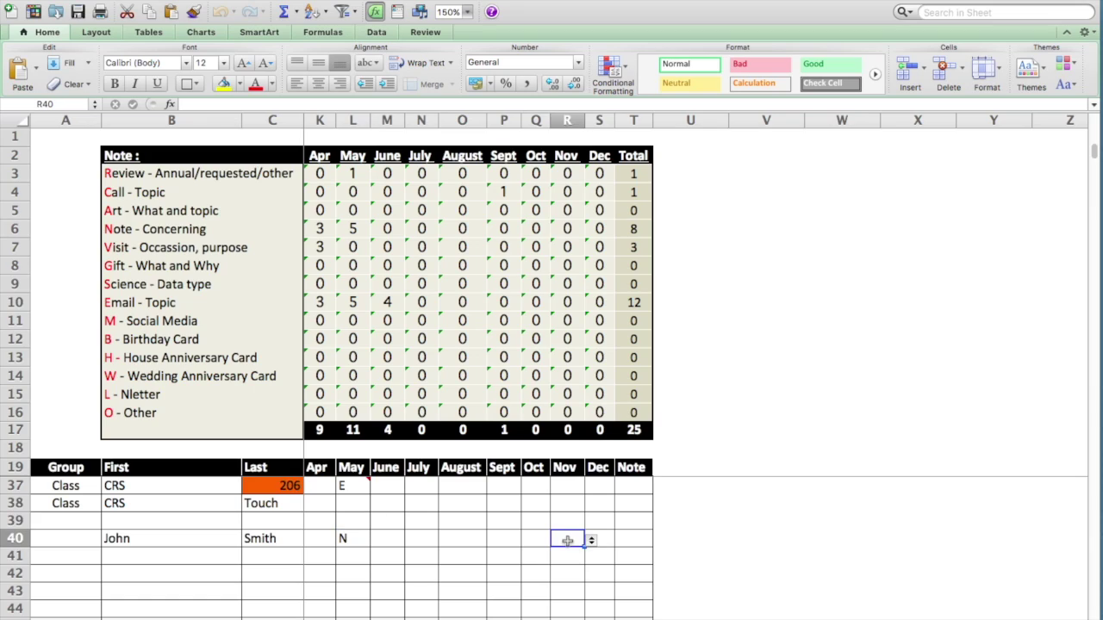
click(592, 540)
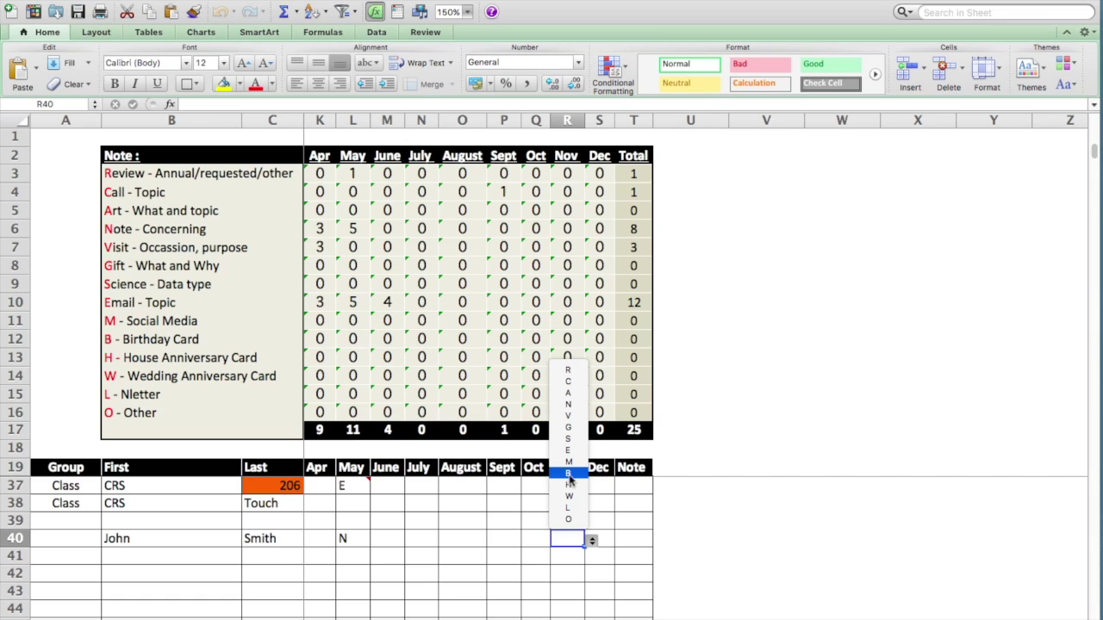
click(568, 474)
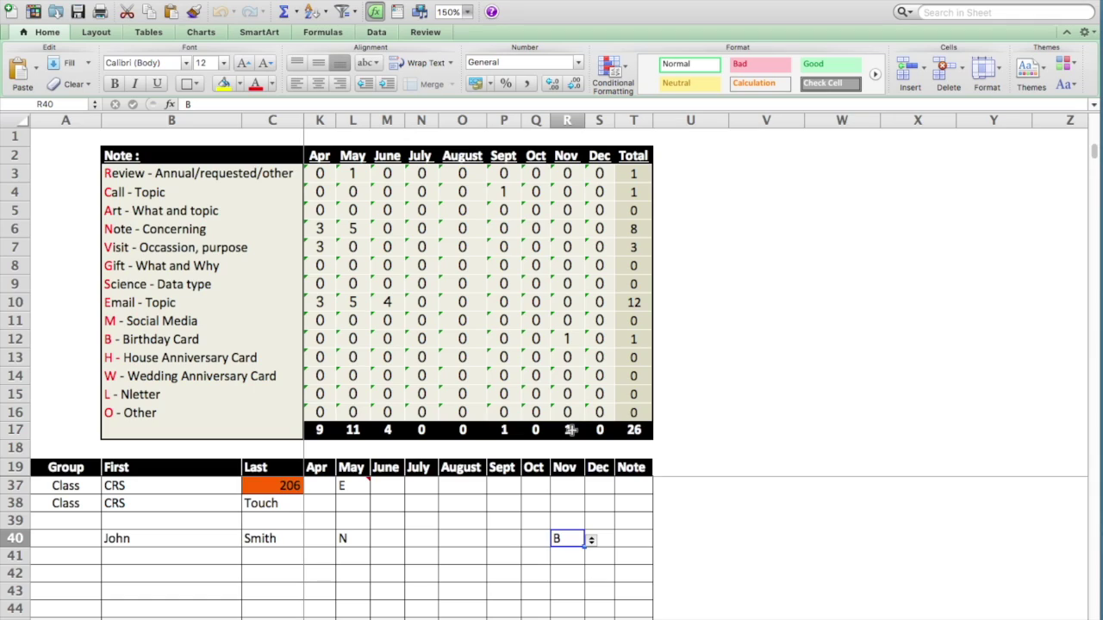
click(564, 340)
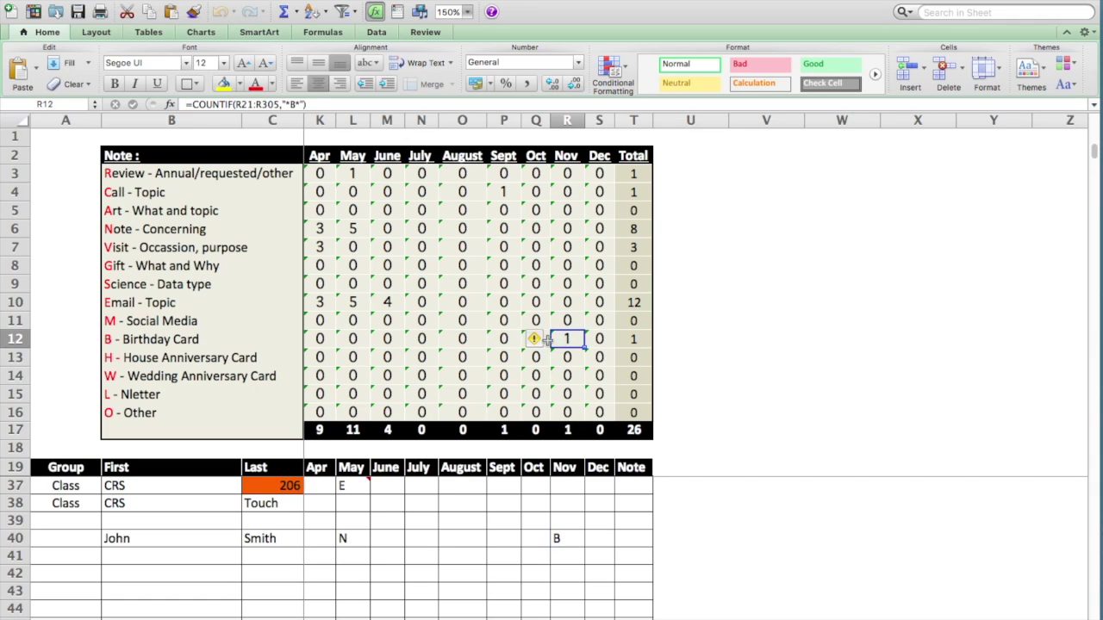
click(175, 344)
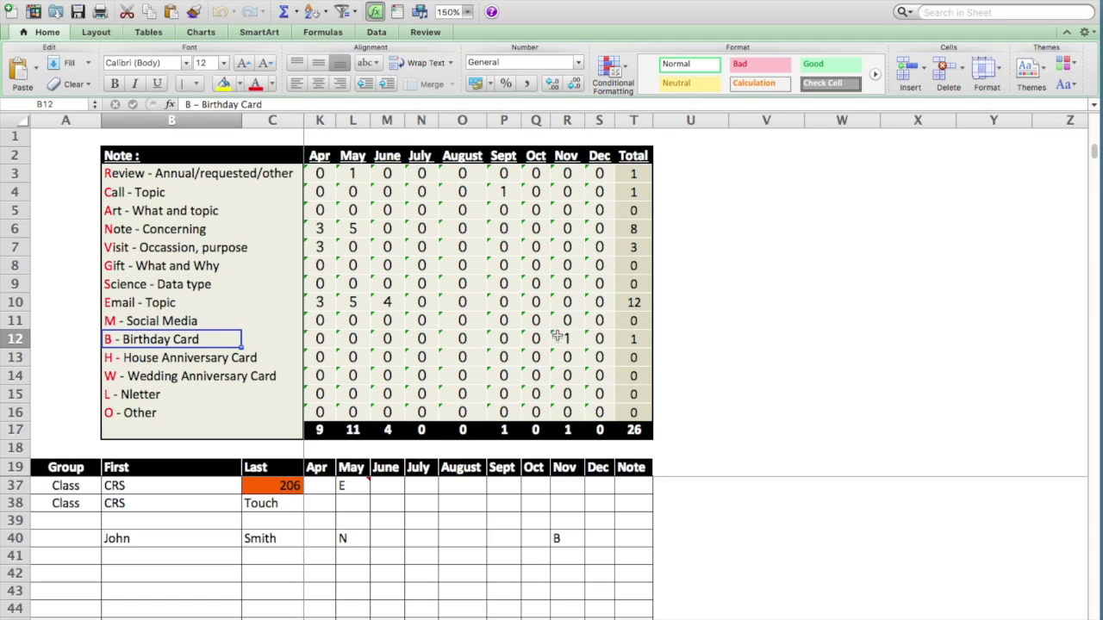
click(562, 540)
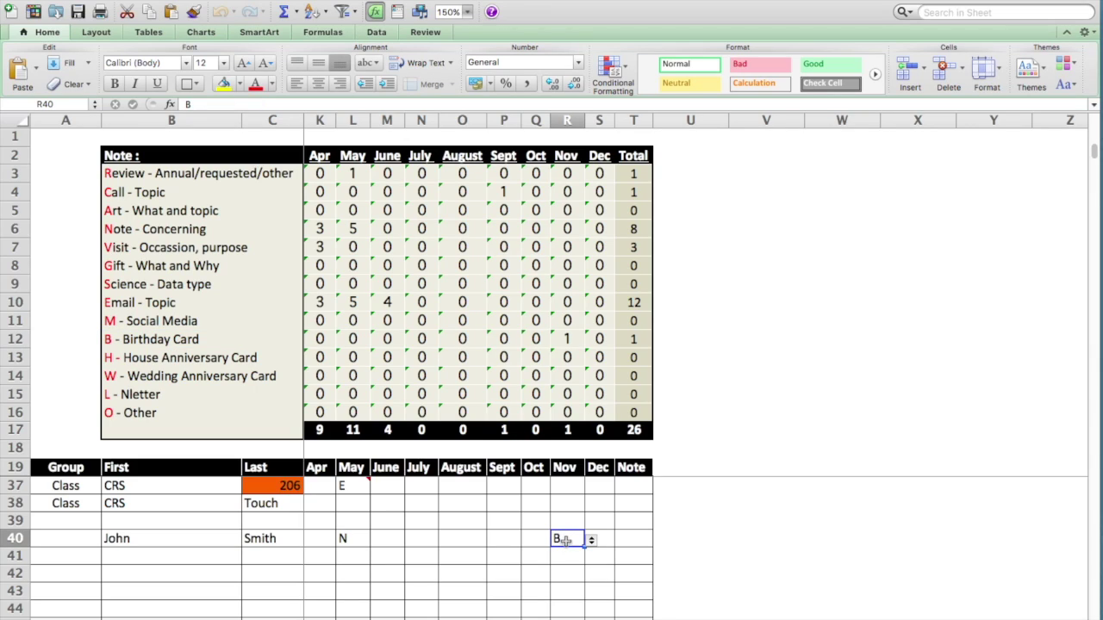
right_click(564, 541)
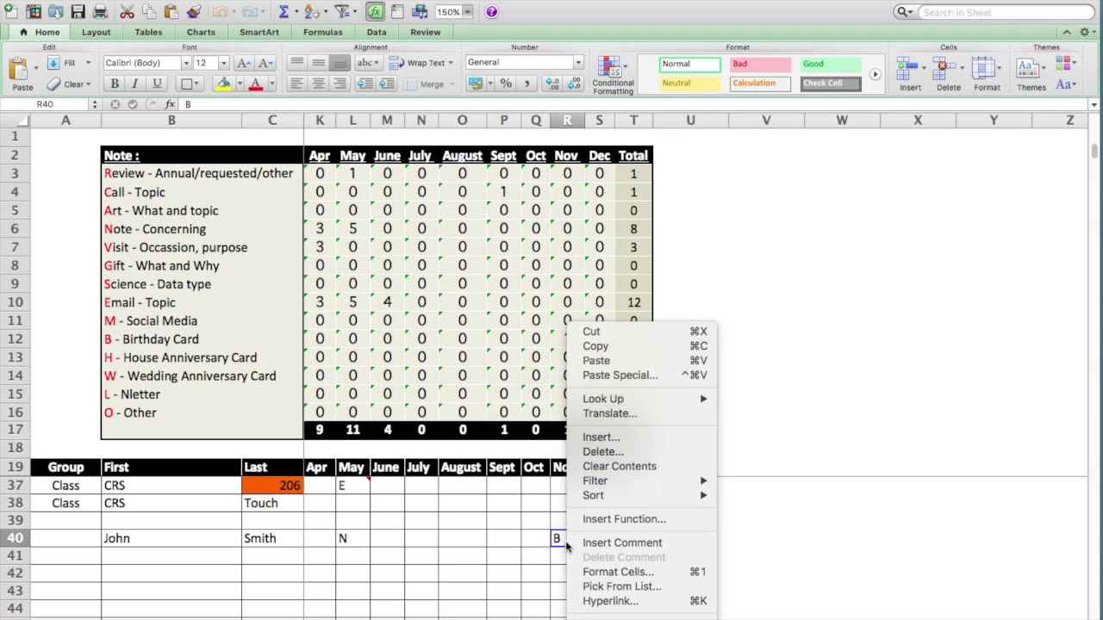
- Add a comment to R40, replacing the author line with a note that the contact turns 33 today
click(591, 544)
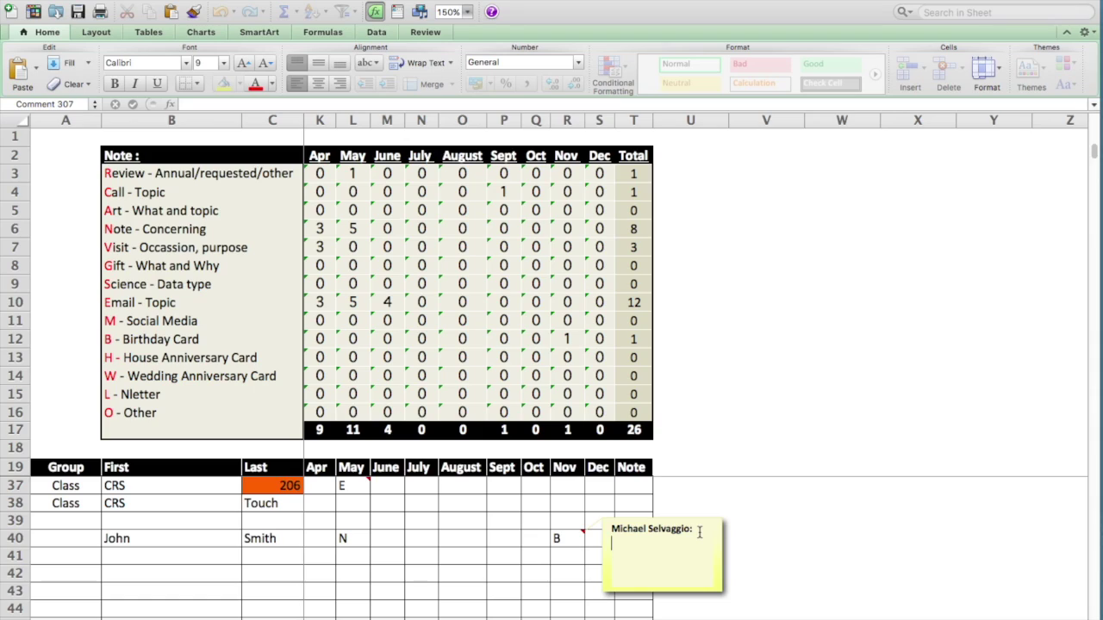
drag(625, 543, 603, 529)
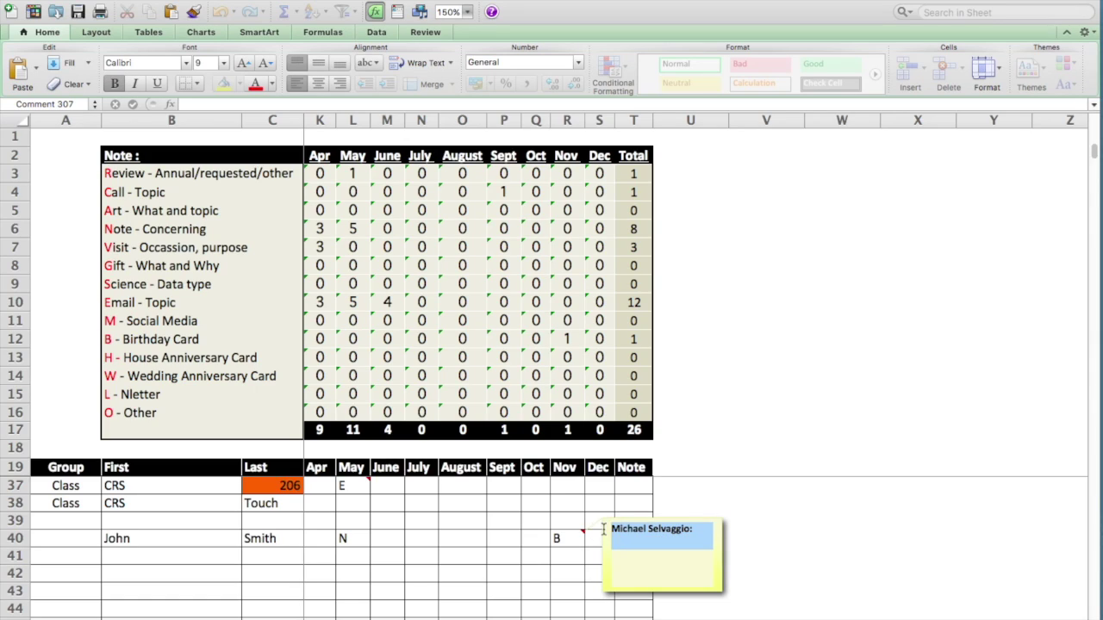
key(BackSpace)
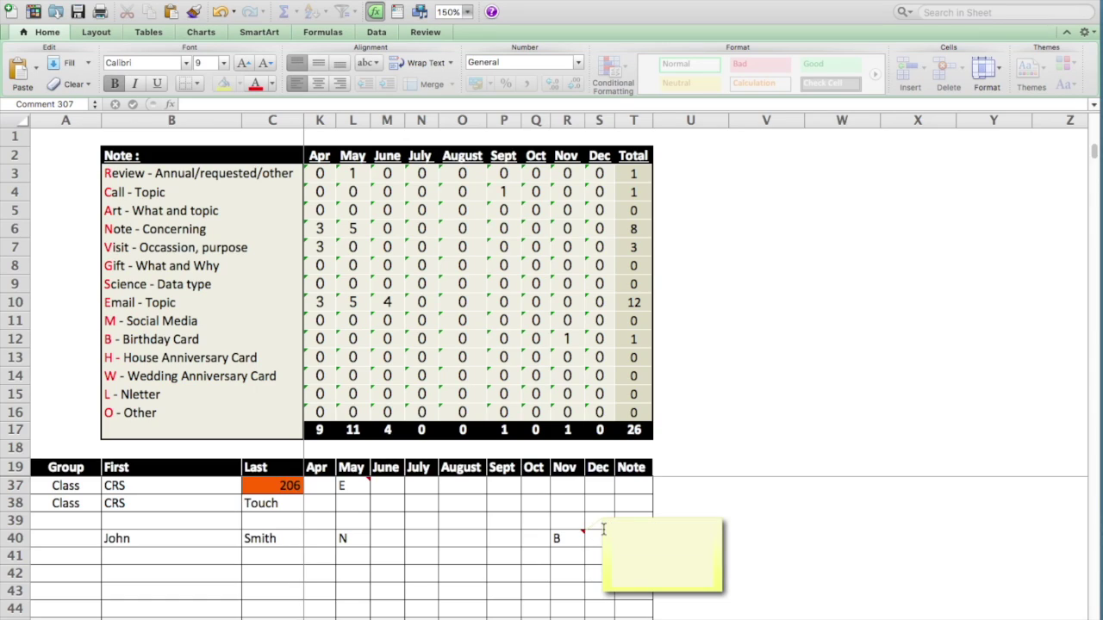
text(John is 33 yea)
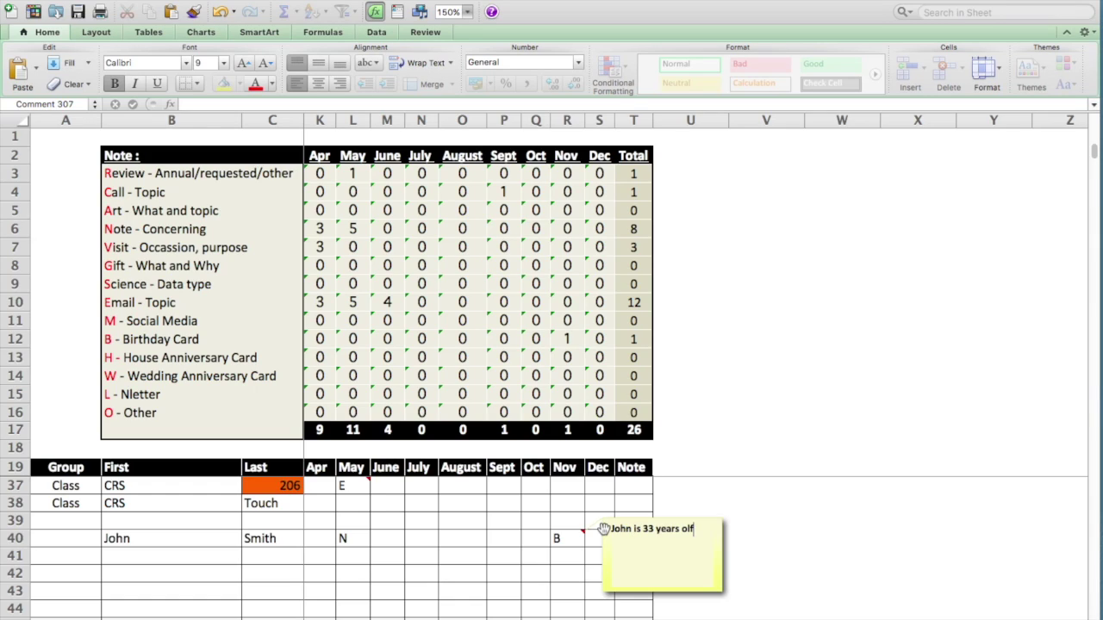
text(rs old to day)
key(BackSpace)
key(BackSpace)
key(BackSpace)
text(oday)
click(568, 570)
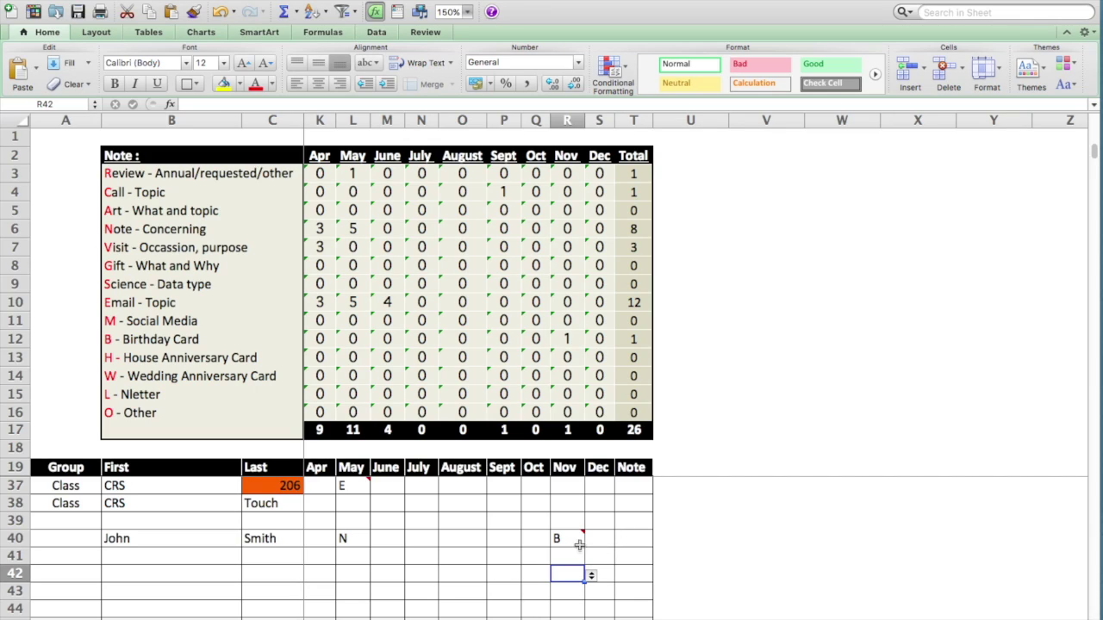
mouse_move(577, 535)
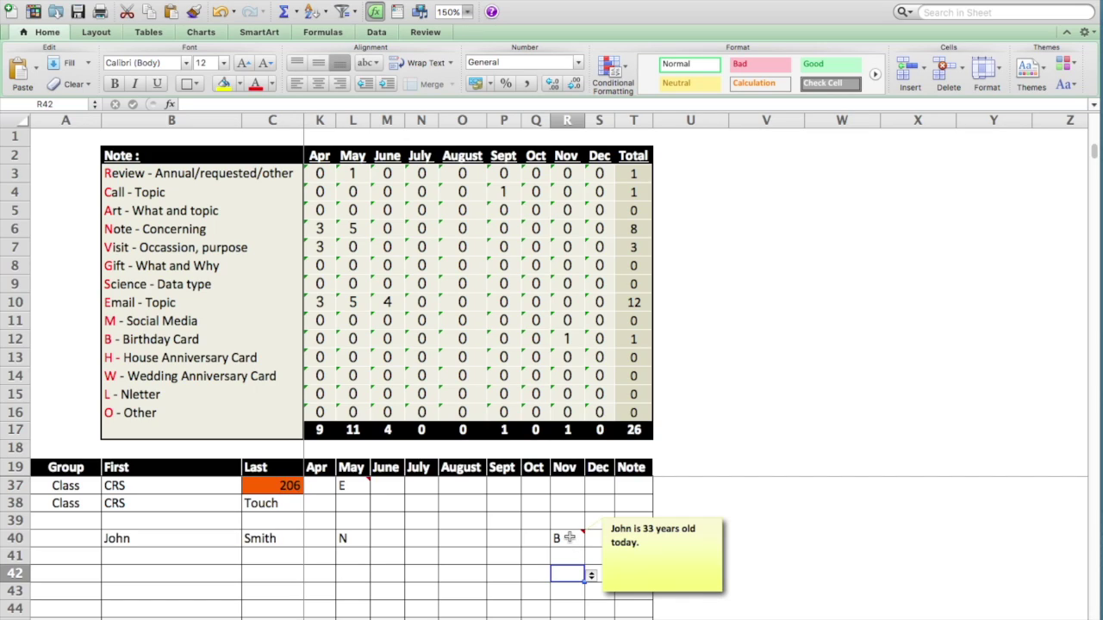
- Add a comment reading 5/14/2016 to the empty August cell O39
right_click(568, 537)
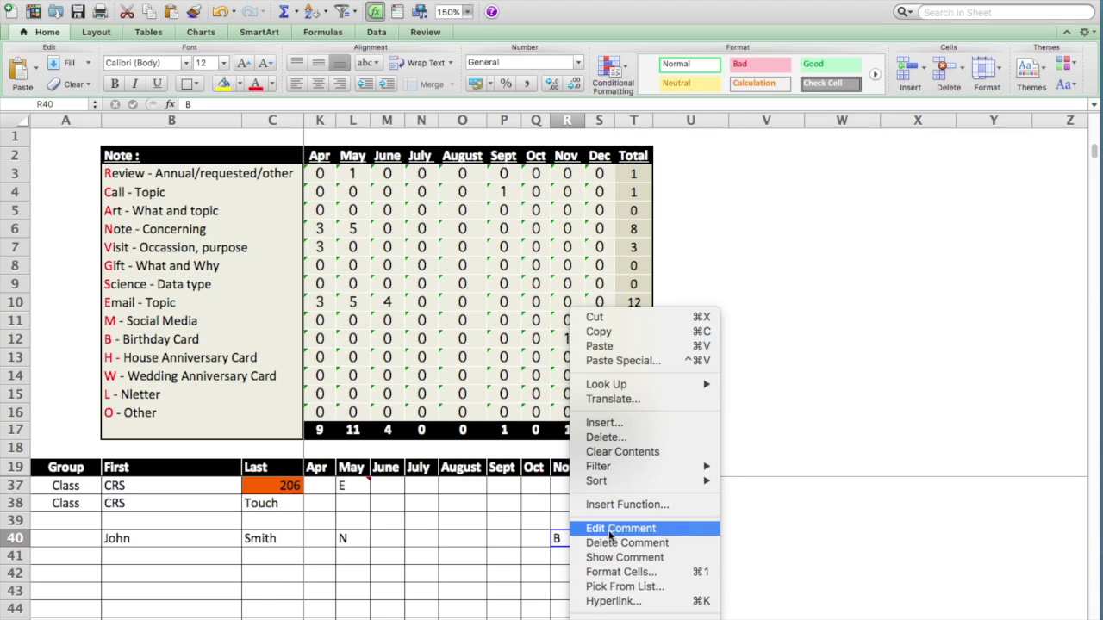
click(476, 561)
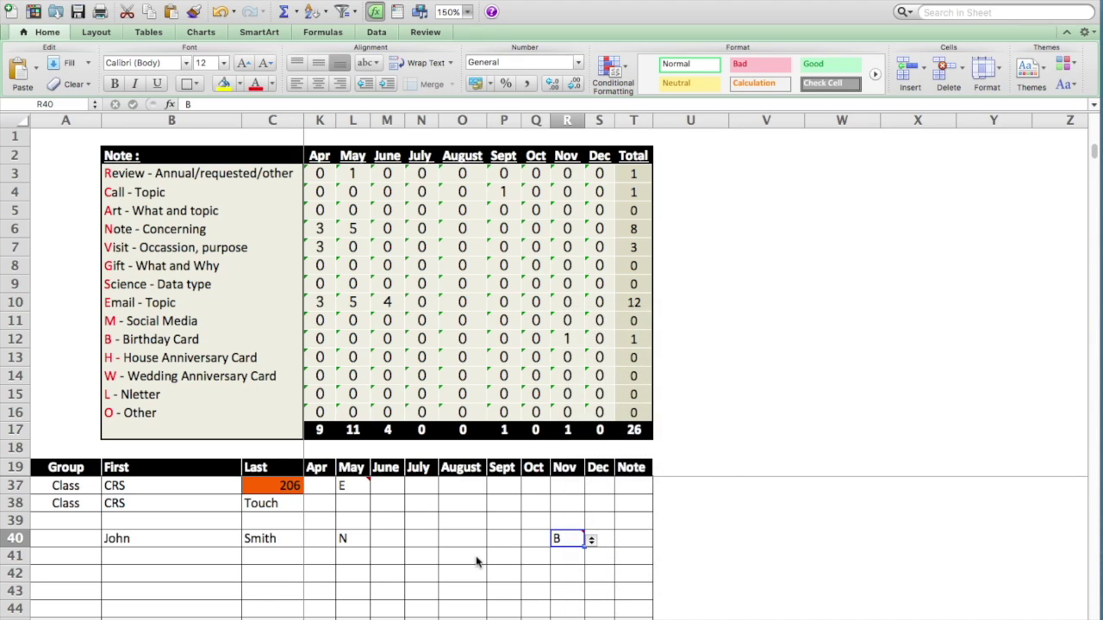
click(504, 520)
right_click(504, 521)
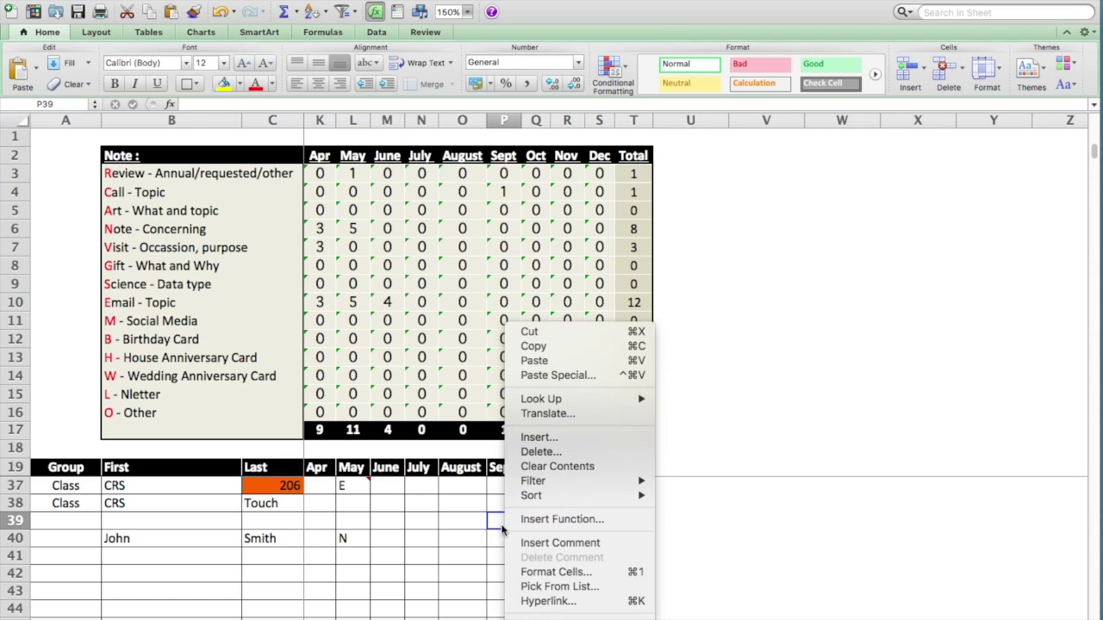
click(460, 530)
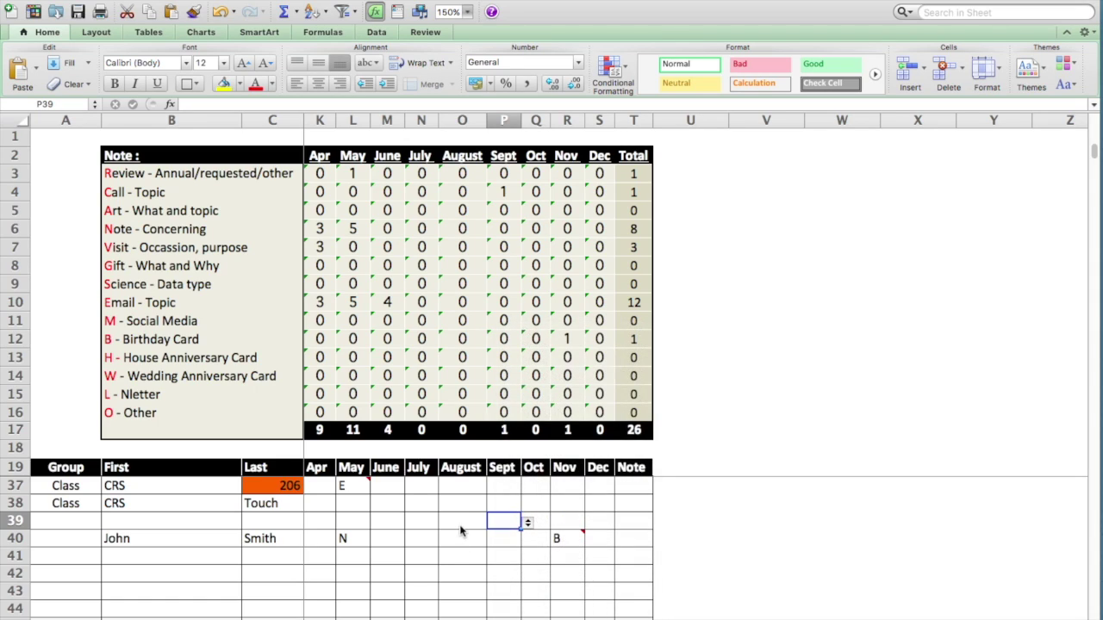
click(448, 523)
right_click(449, 524)
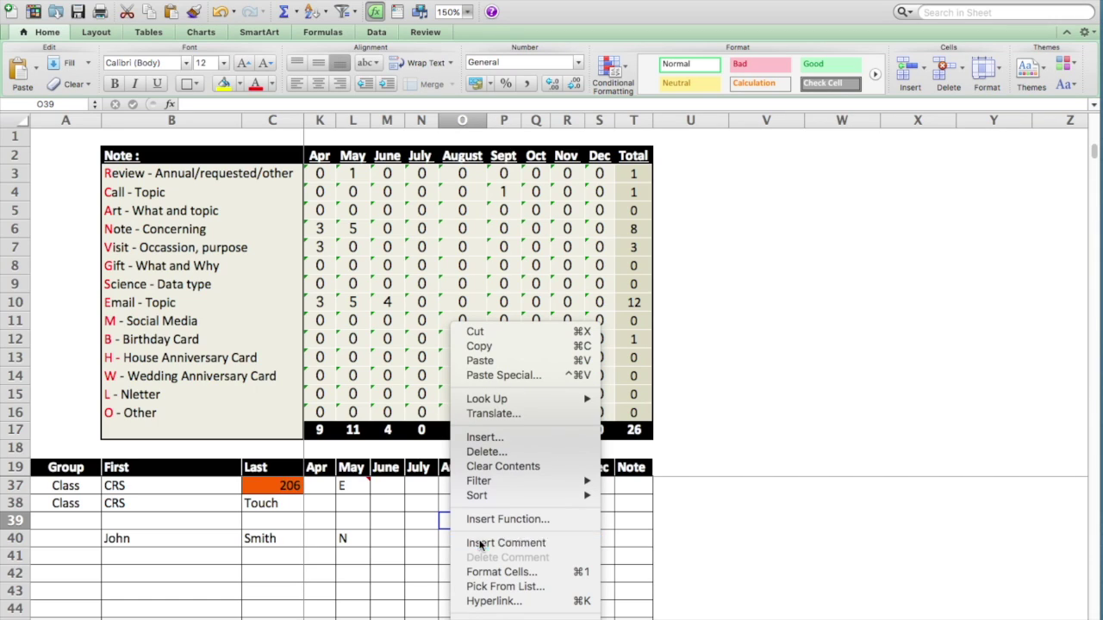
click(481, 544)
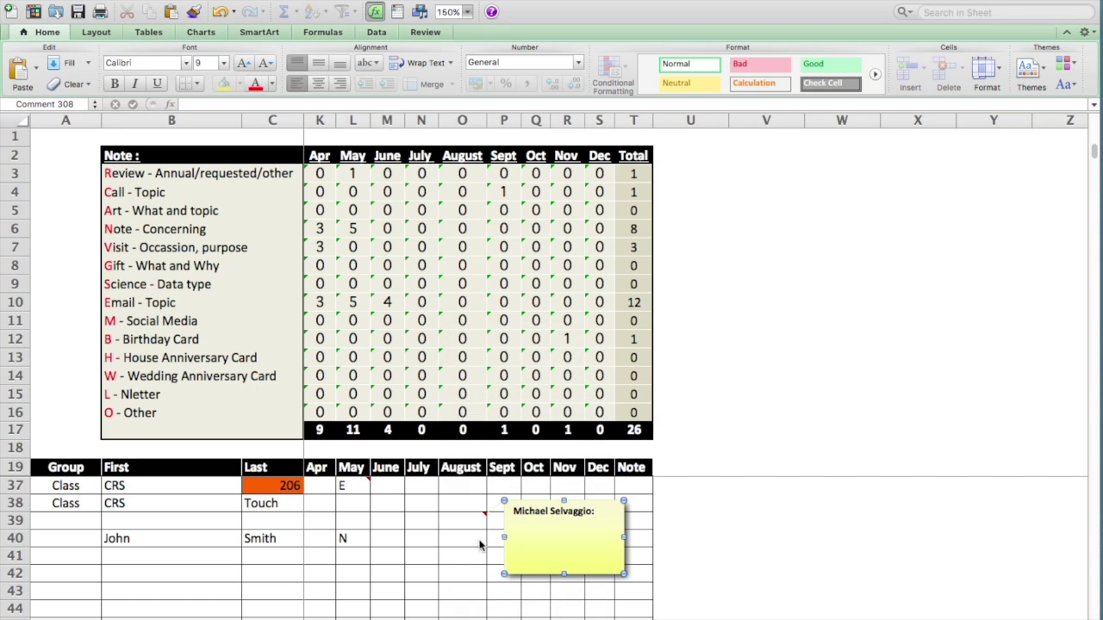
click(598, 510)
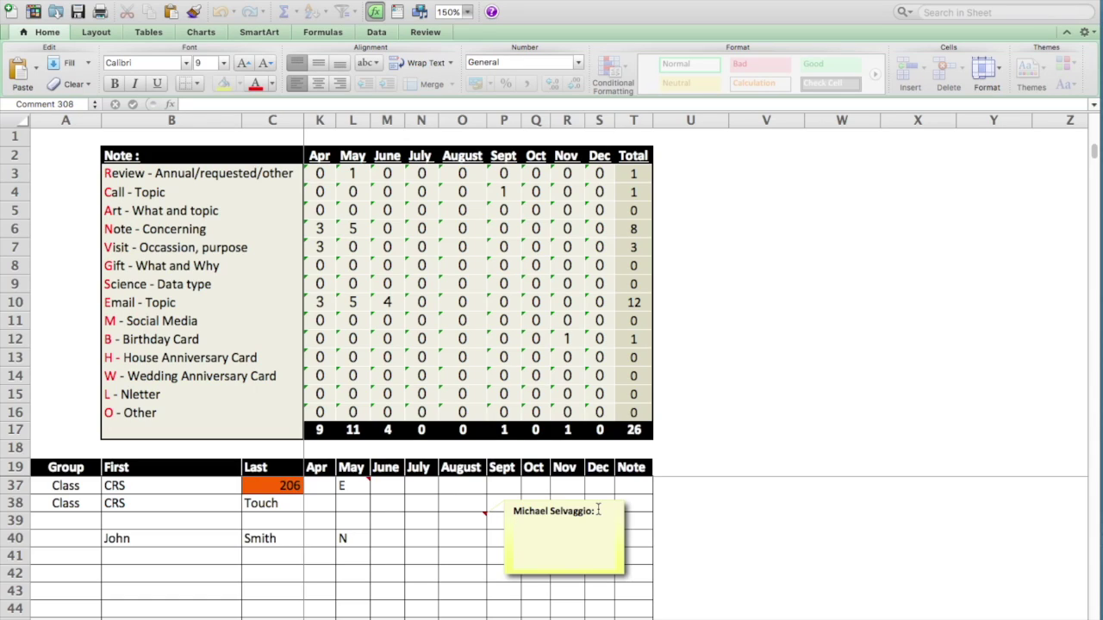
text(5/14/2016)
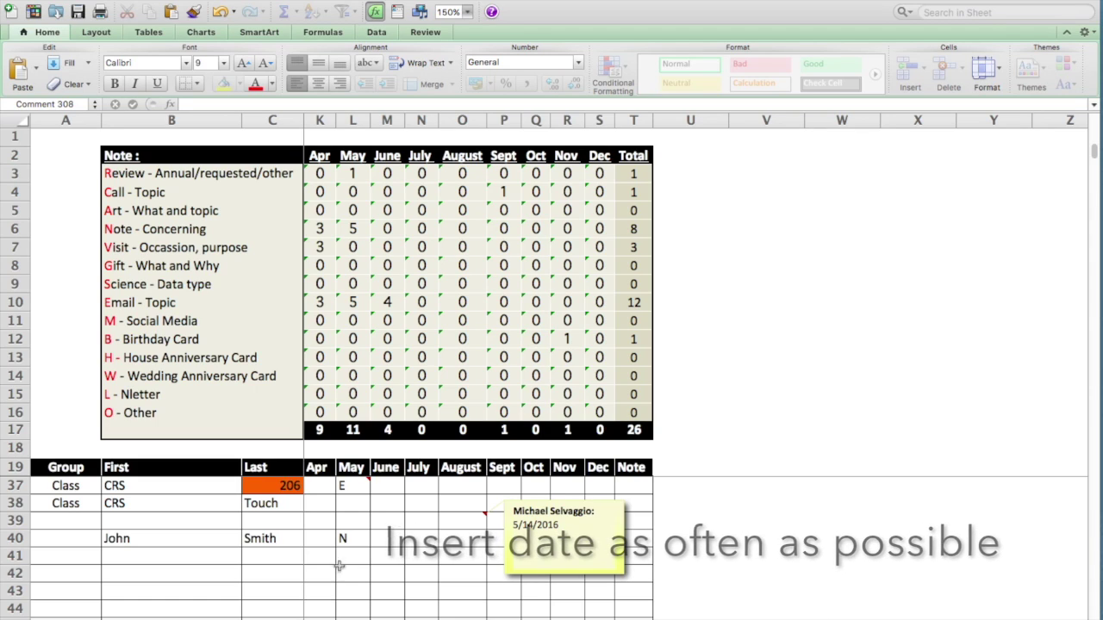
click(356, 536)
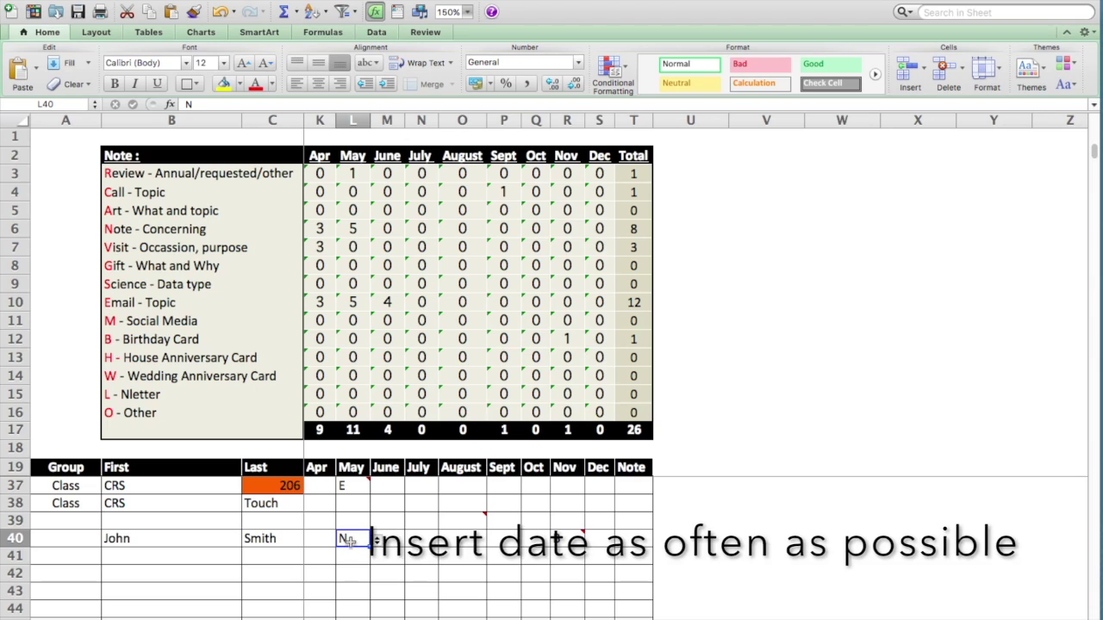
- Add a comment to L40 with the date 5/14/2016 noting the contact's new dog and dog tips
right_click(349, 539)
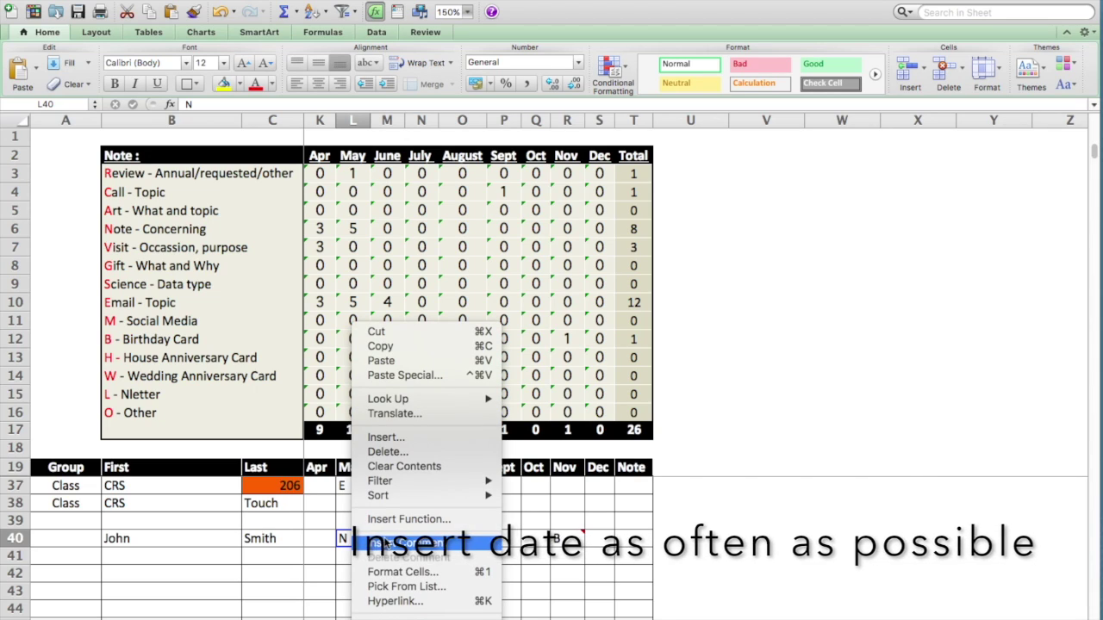
click(385, 541)
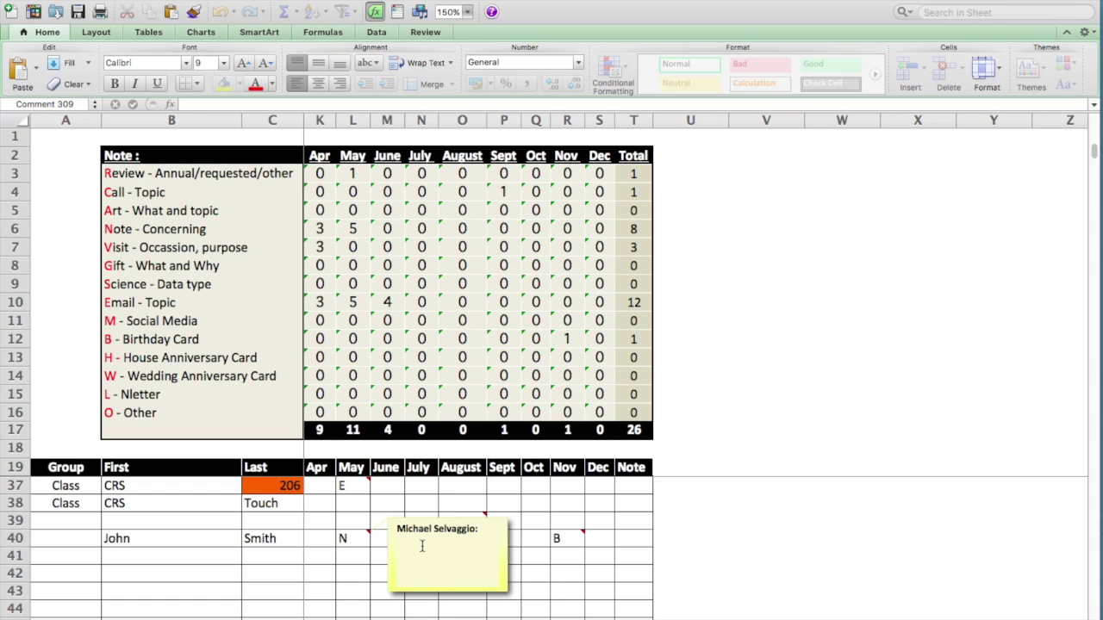
text(5/14/2016)
text(John got a new dog and I sent him some dog tips.)
- Close the L40 comment and show all of the sheet's comments at once
click(358, 610)
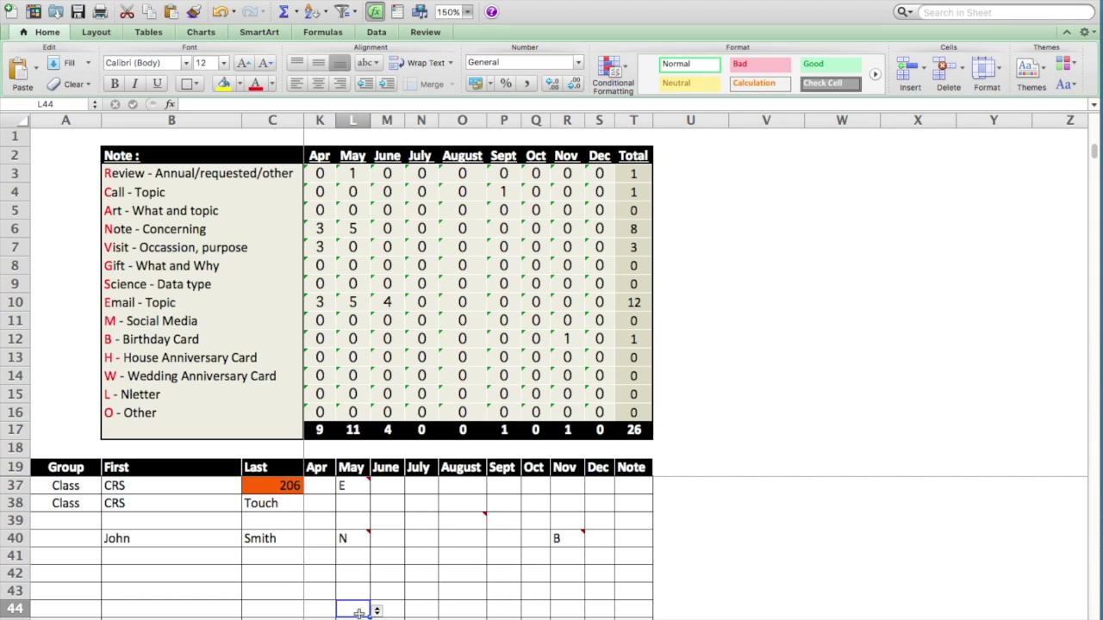
click(426, 32)
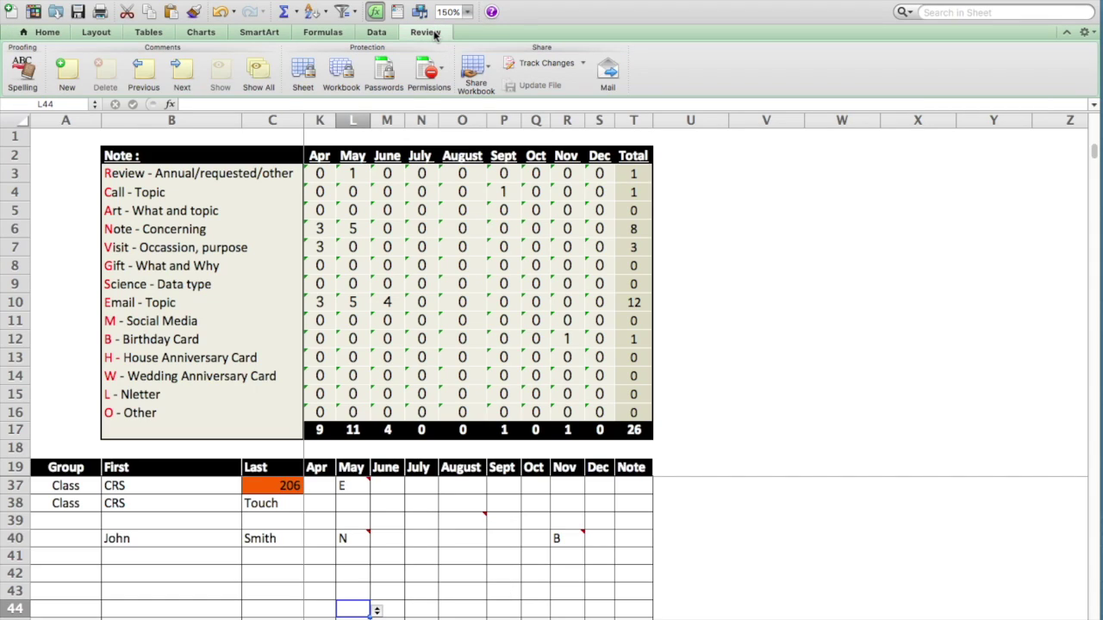
click(268, 82)
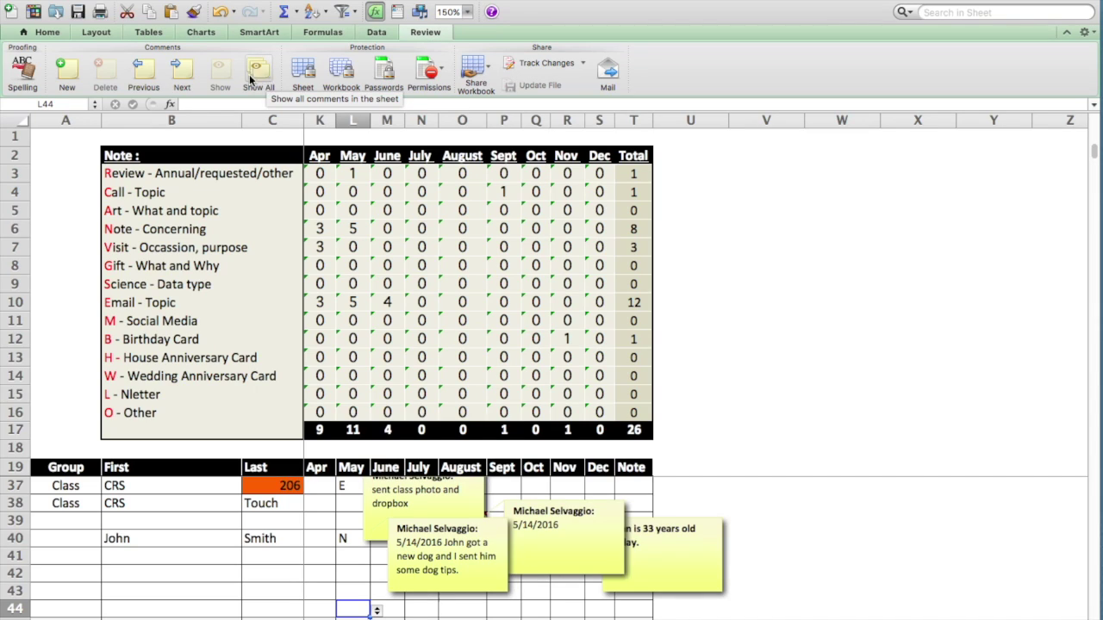
- Step through comments with Next and Previous, declining both restart-from-beginning prompts
click(183, 75)
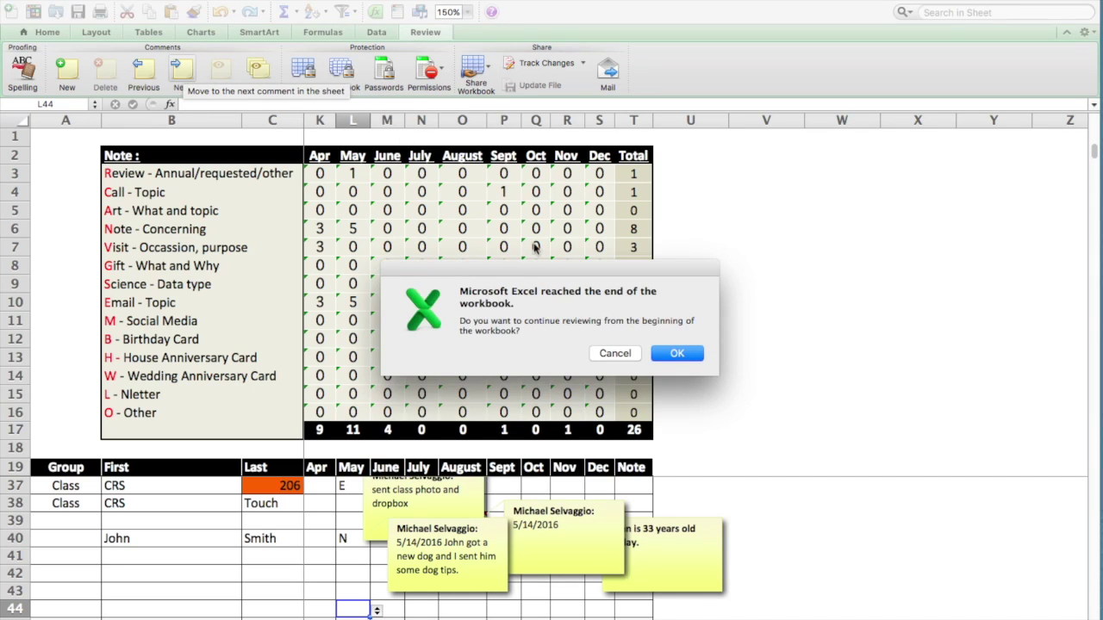
click(608, 357)
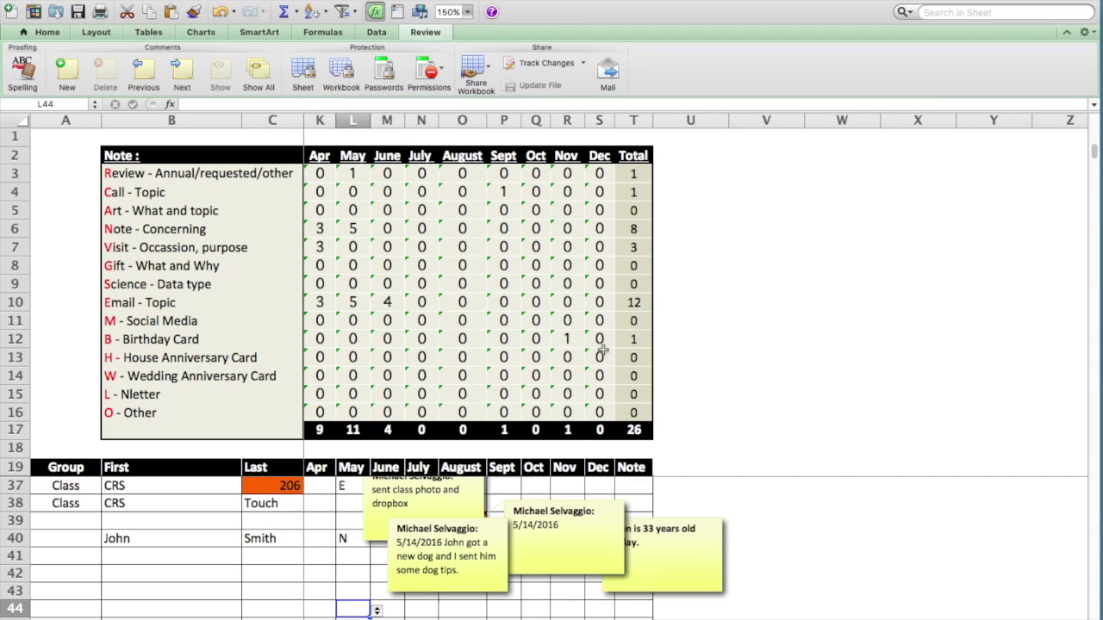
click(605, 355)
click(146, 75)
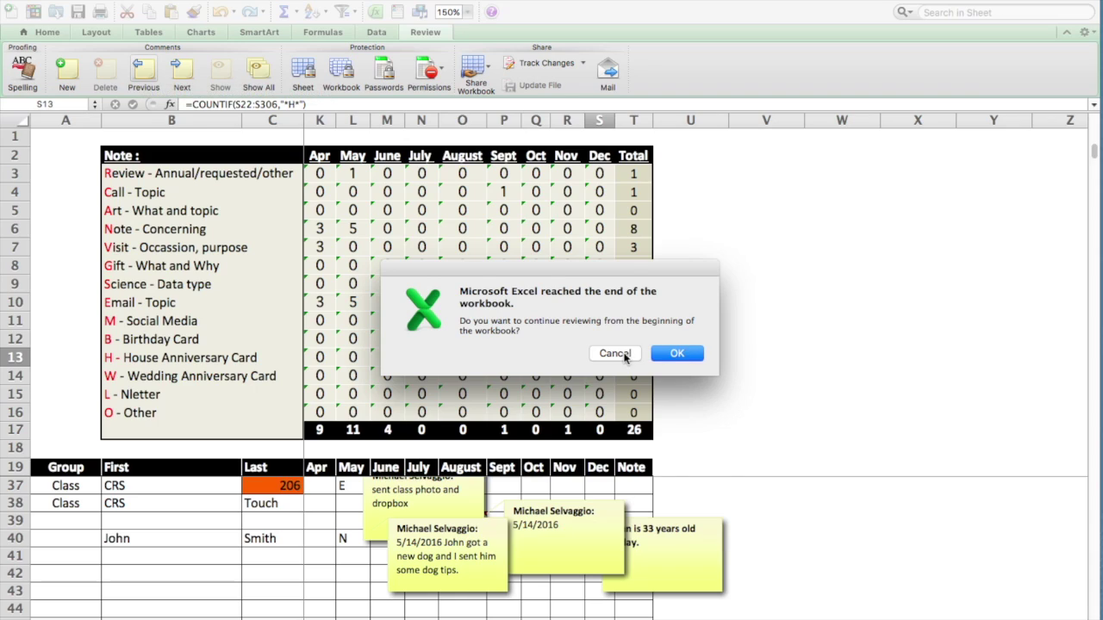
click(625, 355)
- Hide all comments, then set L40's comment to stay permanently shown
click(259, 76)
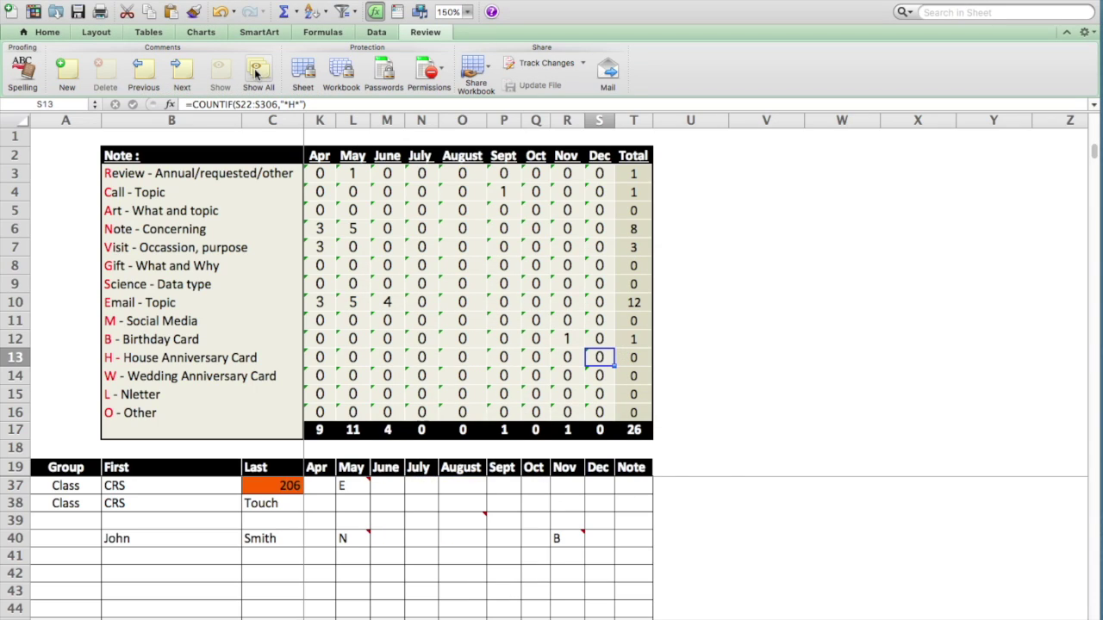
mouse_move(364, 540)
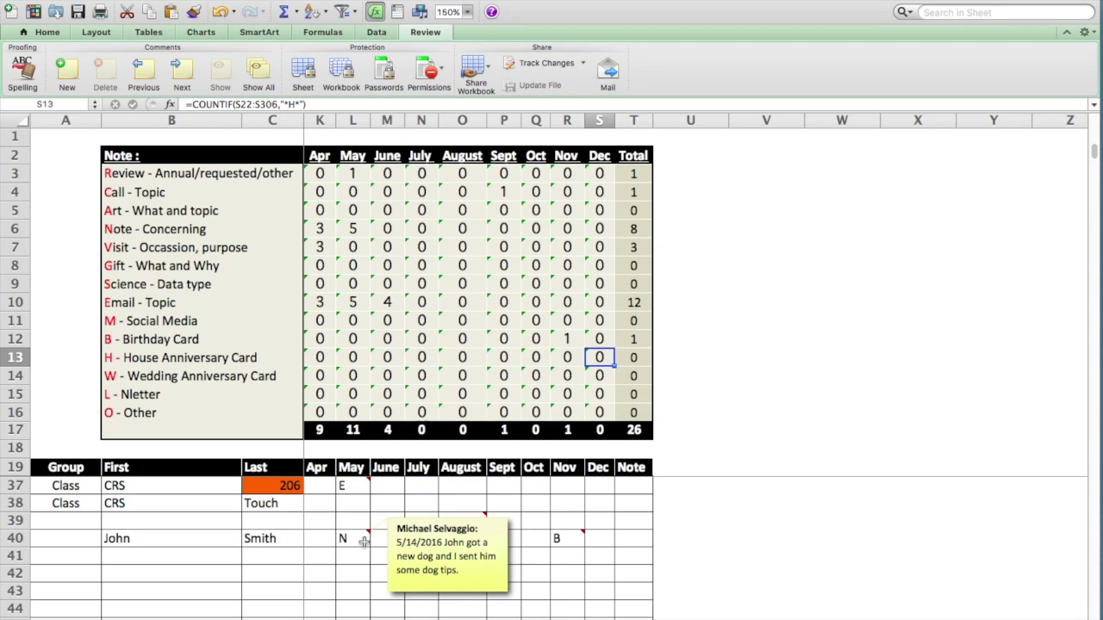
right_click(364, 541)
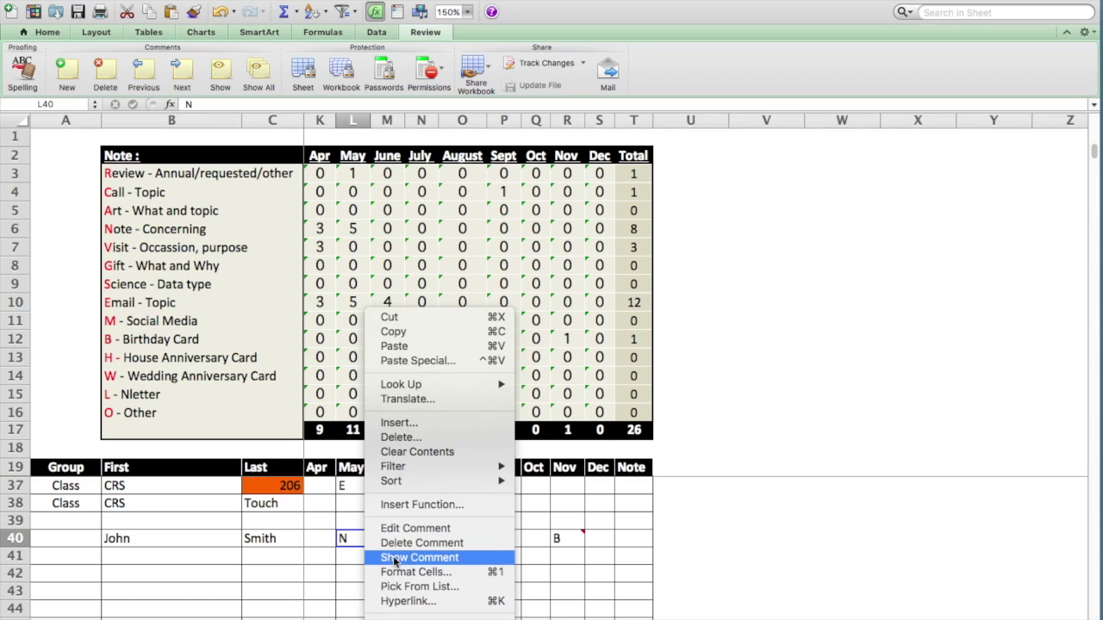
click(396, 557)
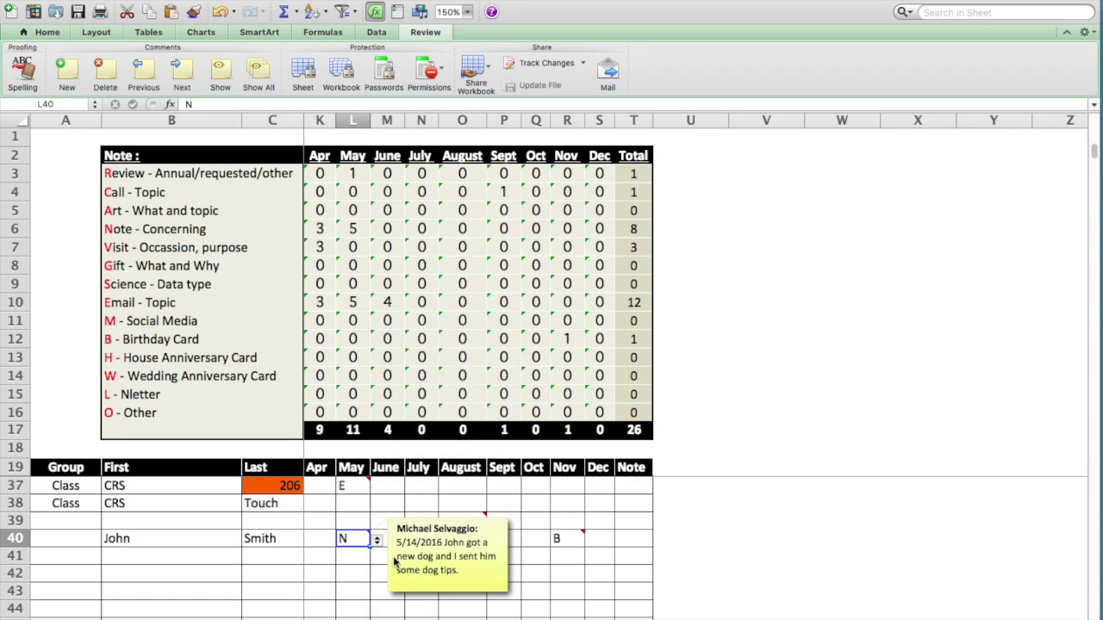
- Review comments with Next, restarting from the workbook's first comment and stepping forward three times
click(183, 74)
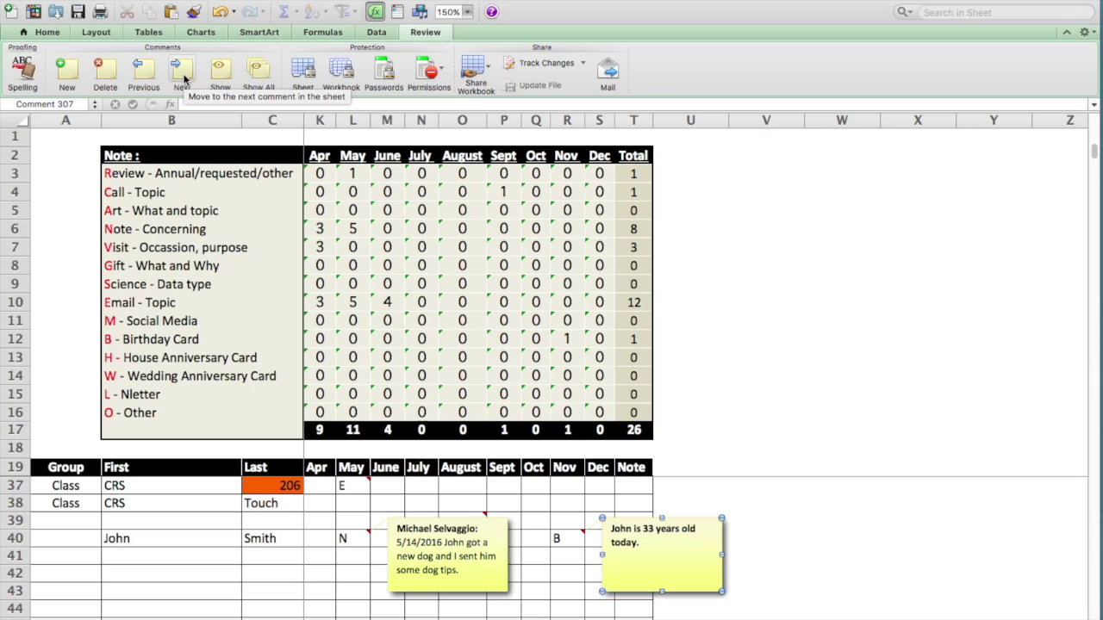
click(184, 77)
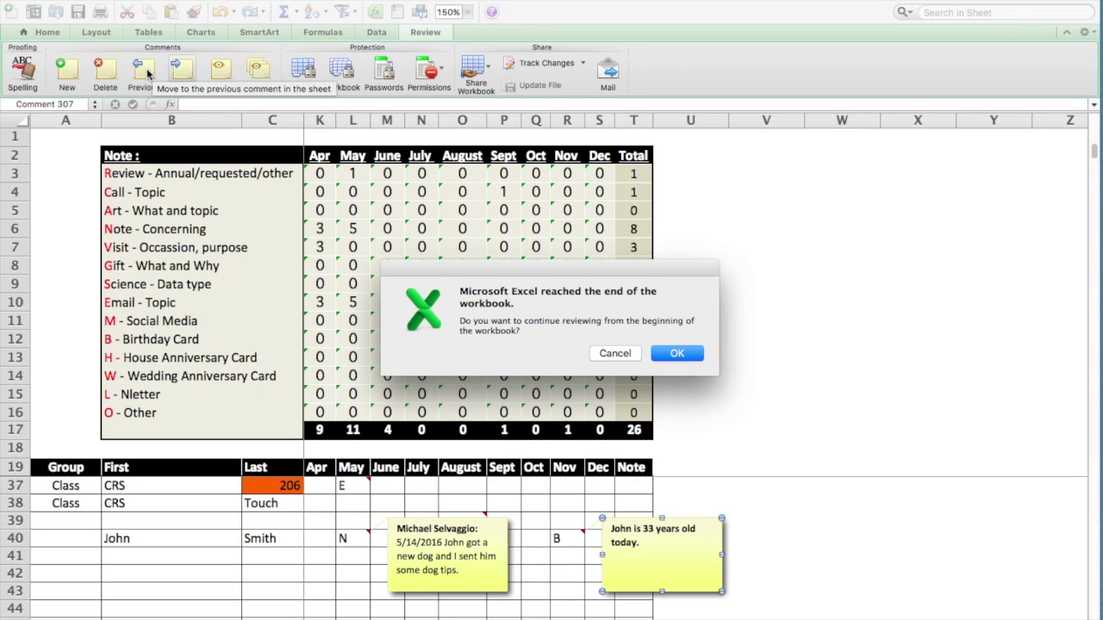
click(677, 354)
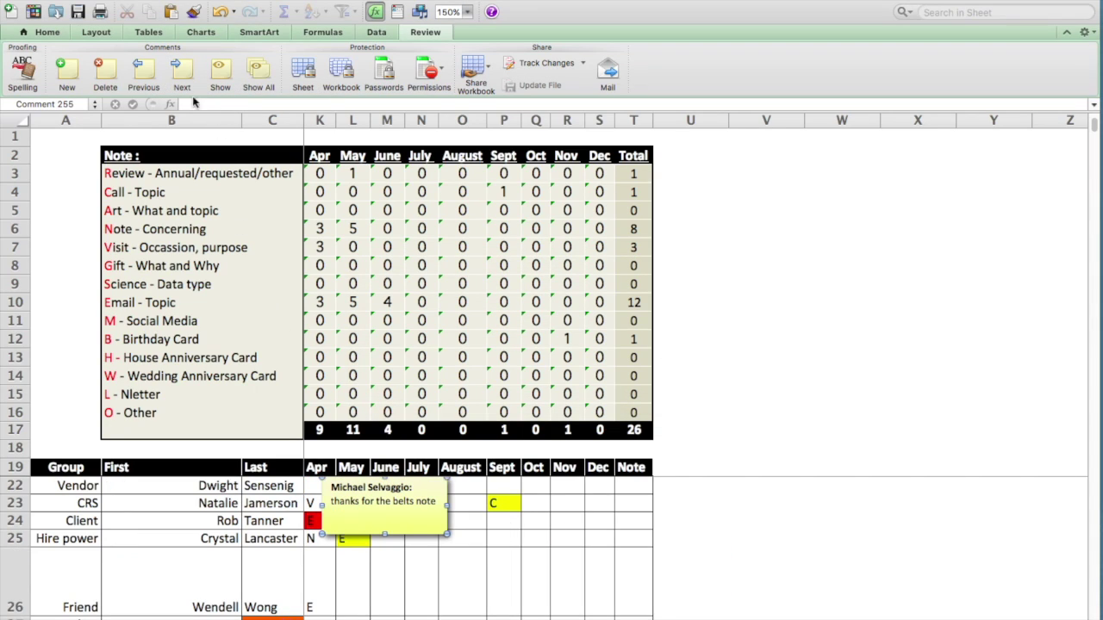
click(184, 69)
click(184, 69)
click(183, 69)
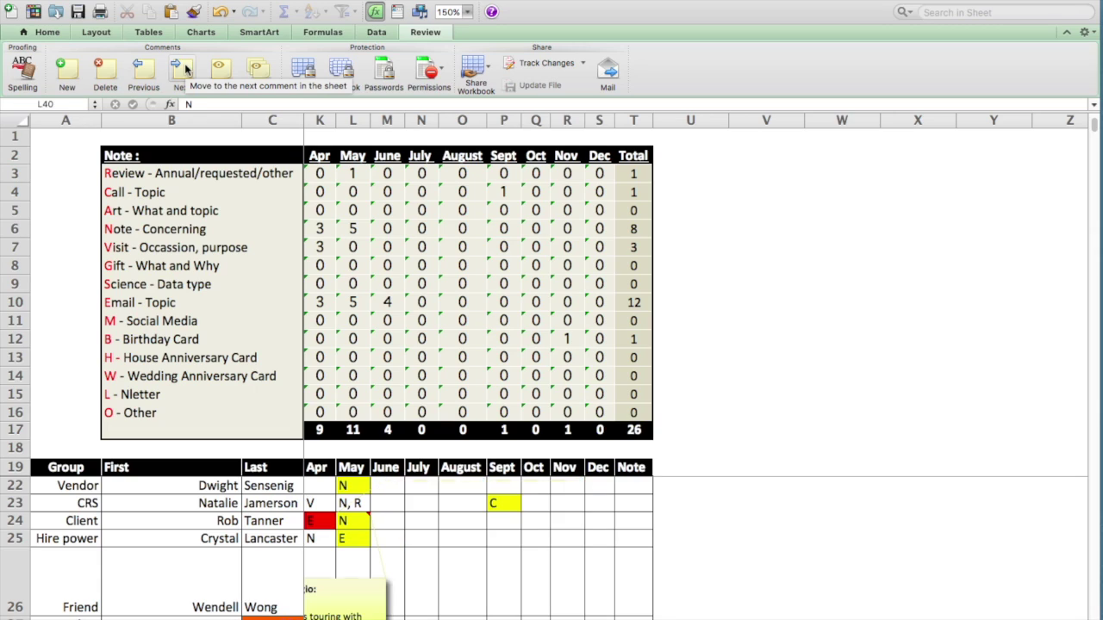
- Collapse rows 3–18 to zero height, then select A22 to check the Vendor group
scroll(787, 278, down, 5)
scroll(823, 277, up, 6)
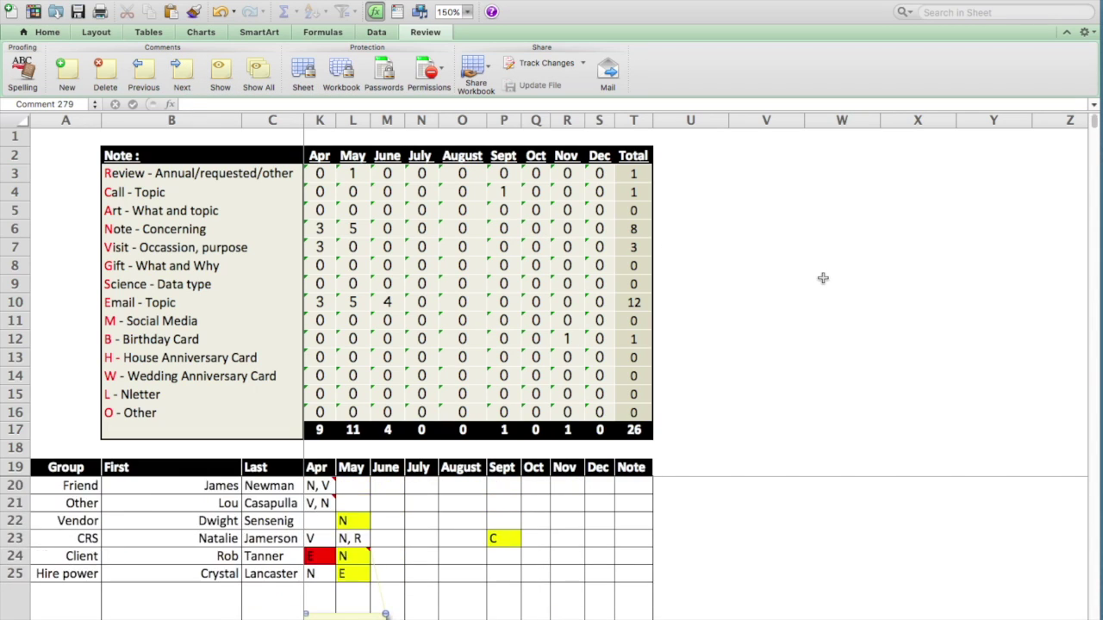
scroll(823, 277, down, 3)
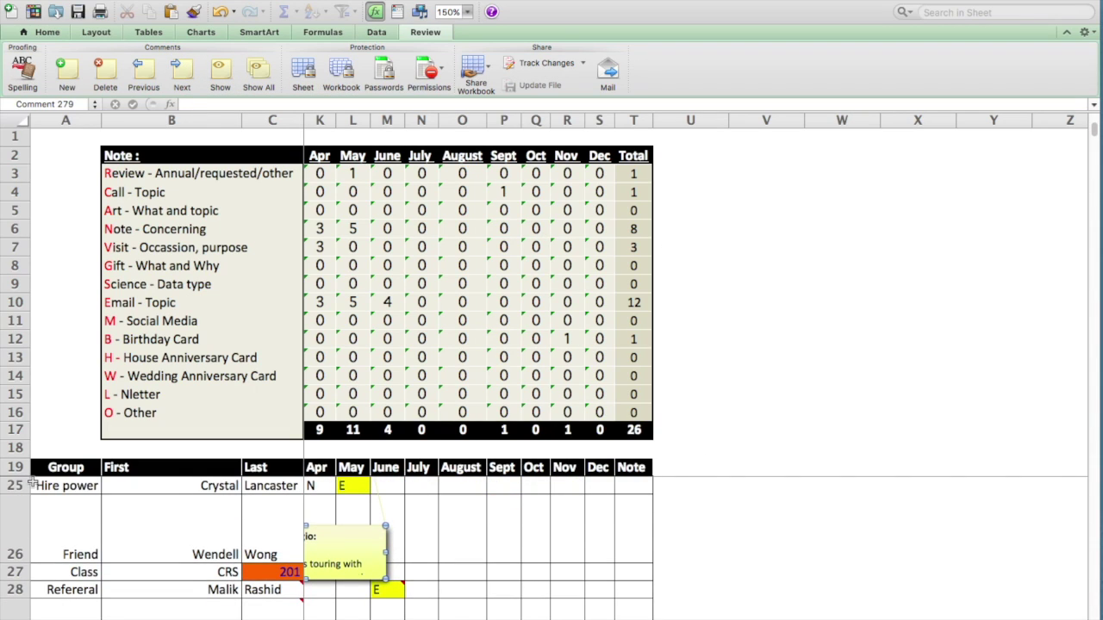
drag(21, 462, 24, 176)
scroll(177, 306, left, 7)
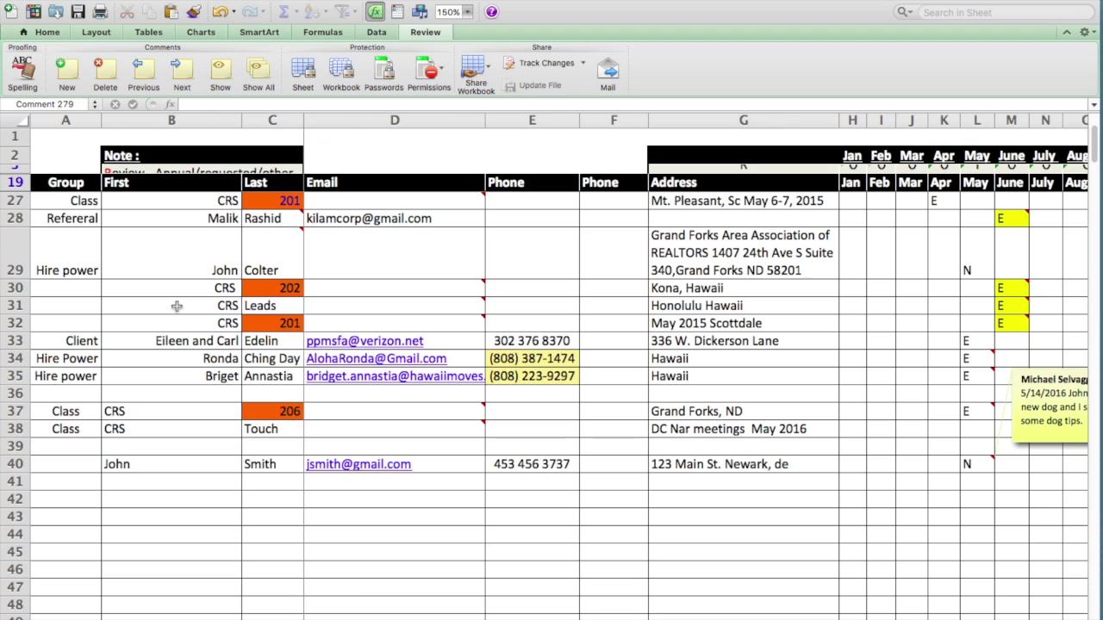
scroll(177, 306, down, 2)
scroll(176, 306, up, 5)
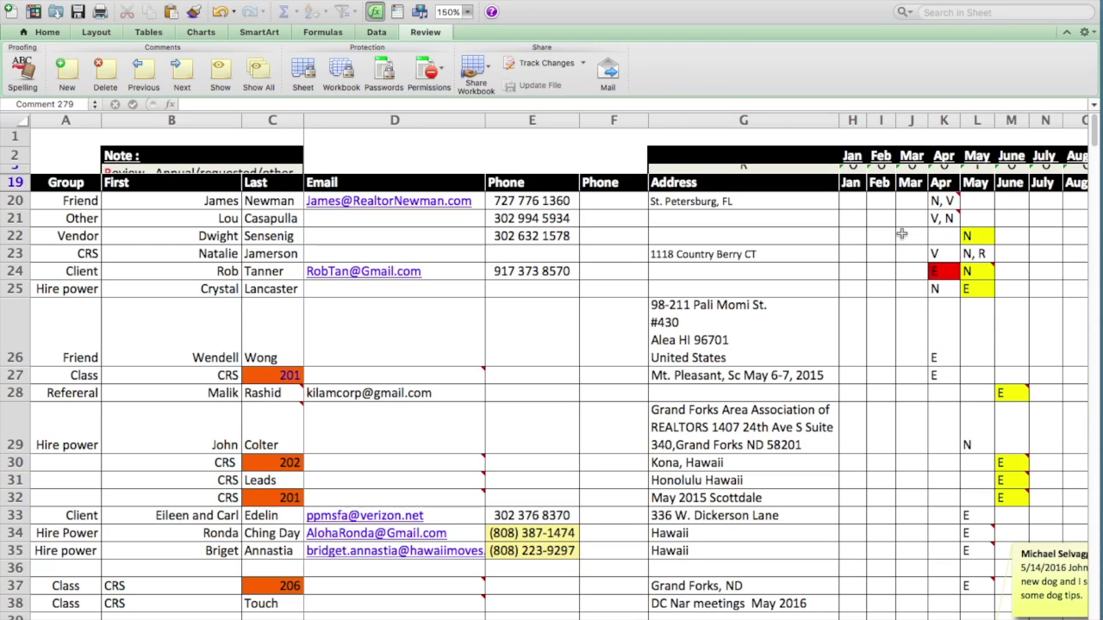
click(33, 239)
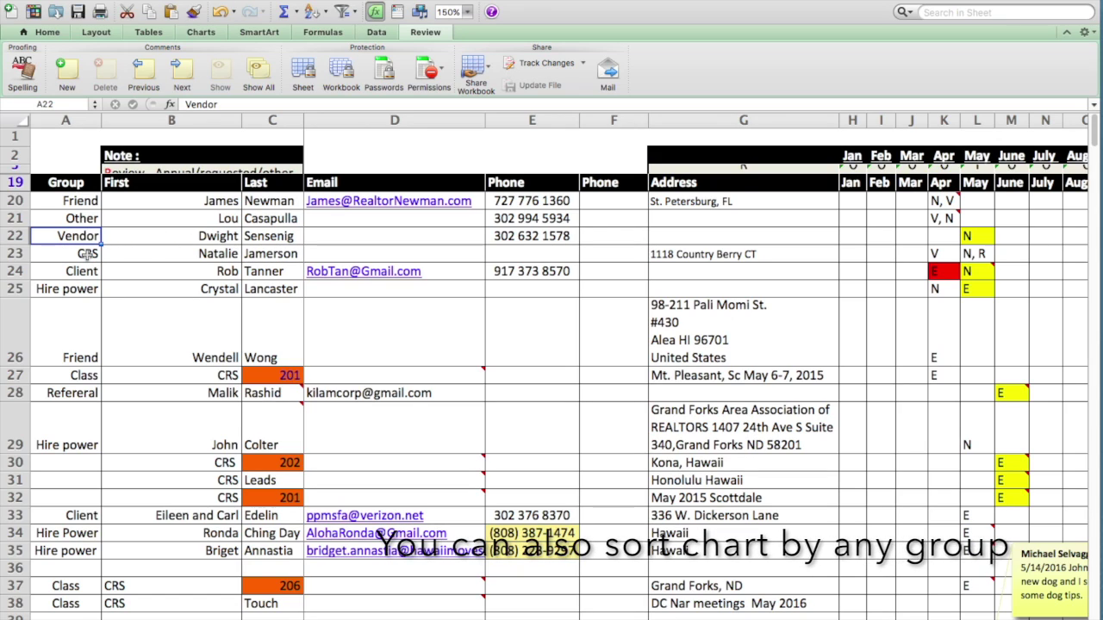
- Check the Client and Vendor groups in A24 and A22, confirm L22 stays N, then go to Home
click(82, 271)
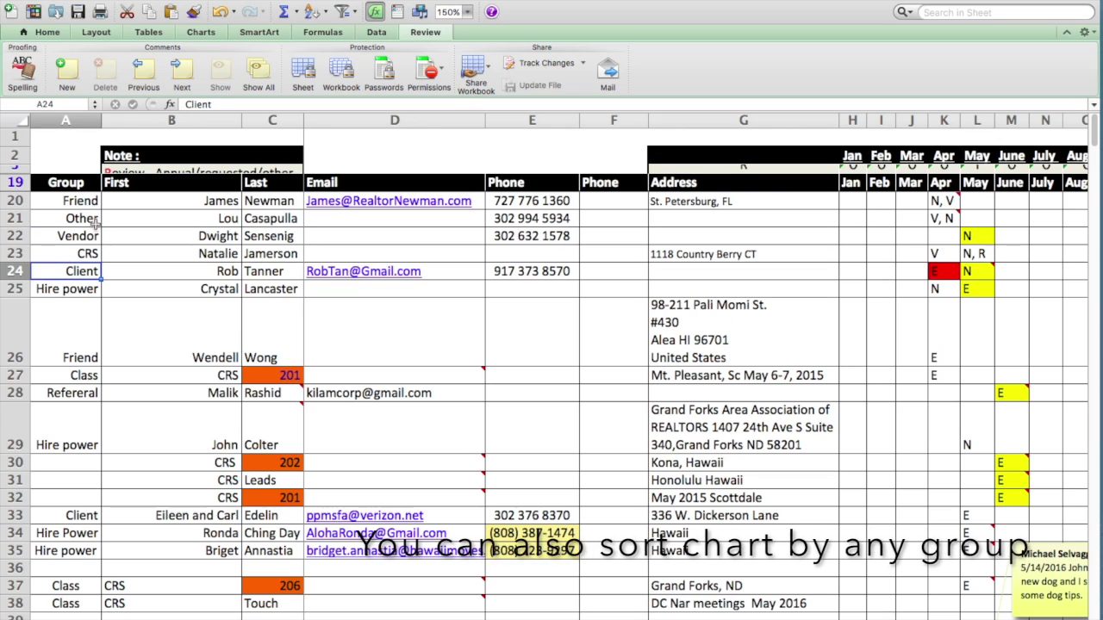
click(87, 235)
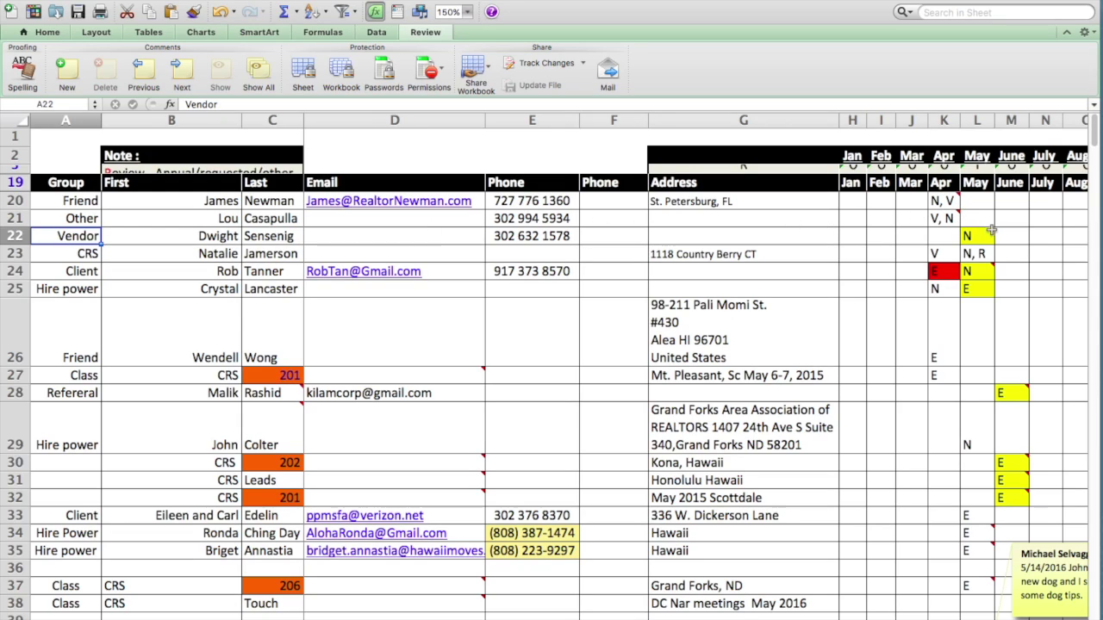
click(978, 239)
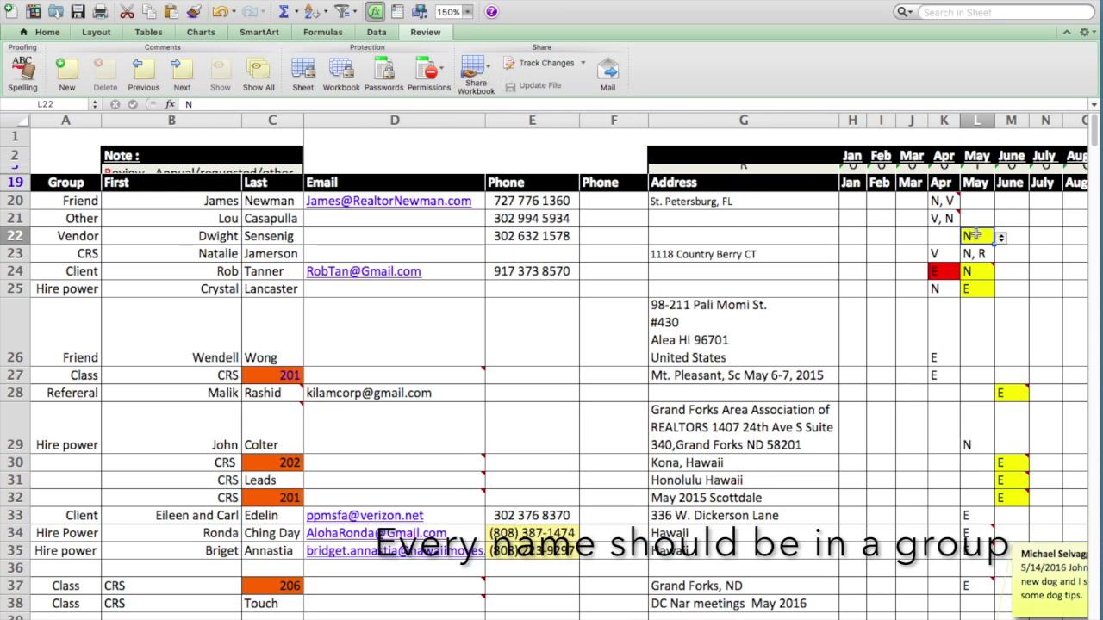
double_click(972, 235)
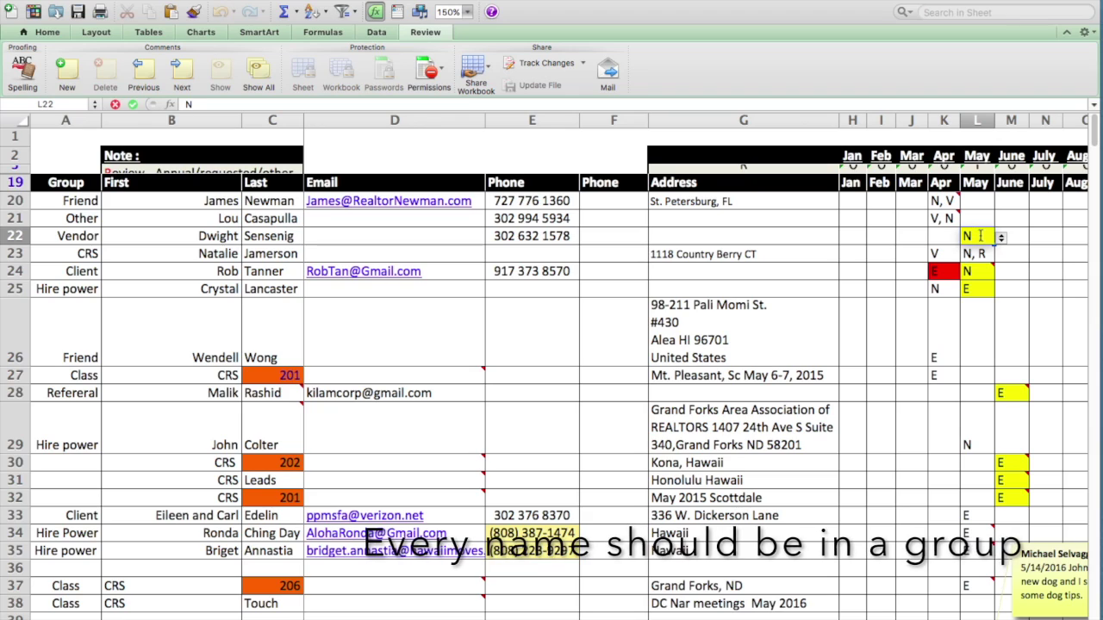
click(982, 238)
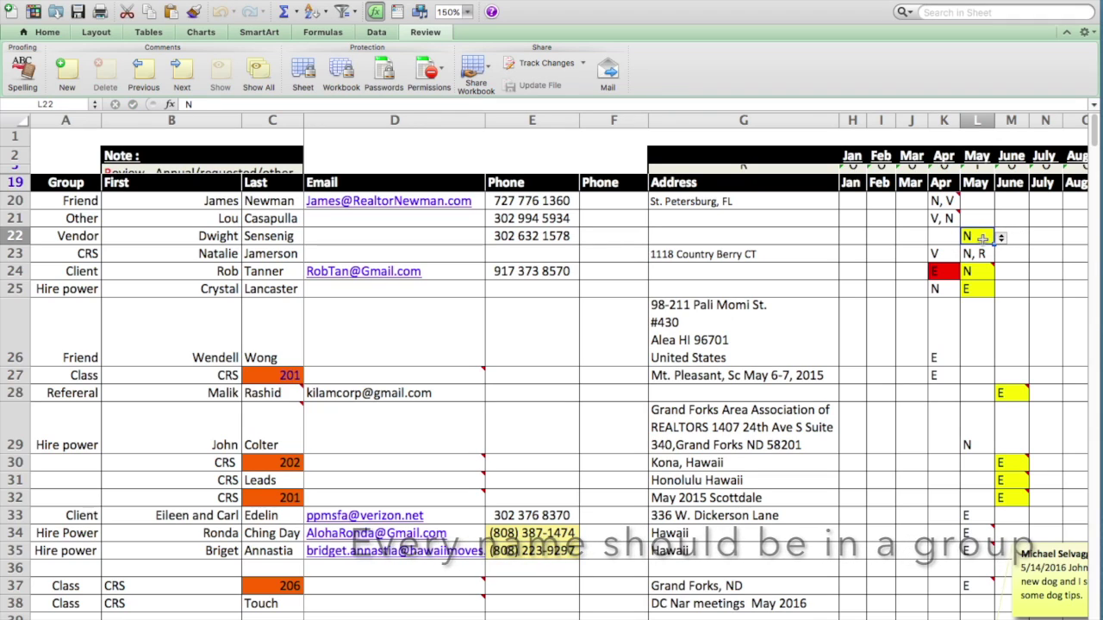
click(53, 35)
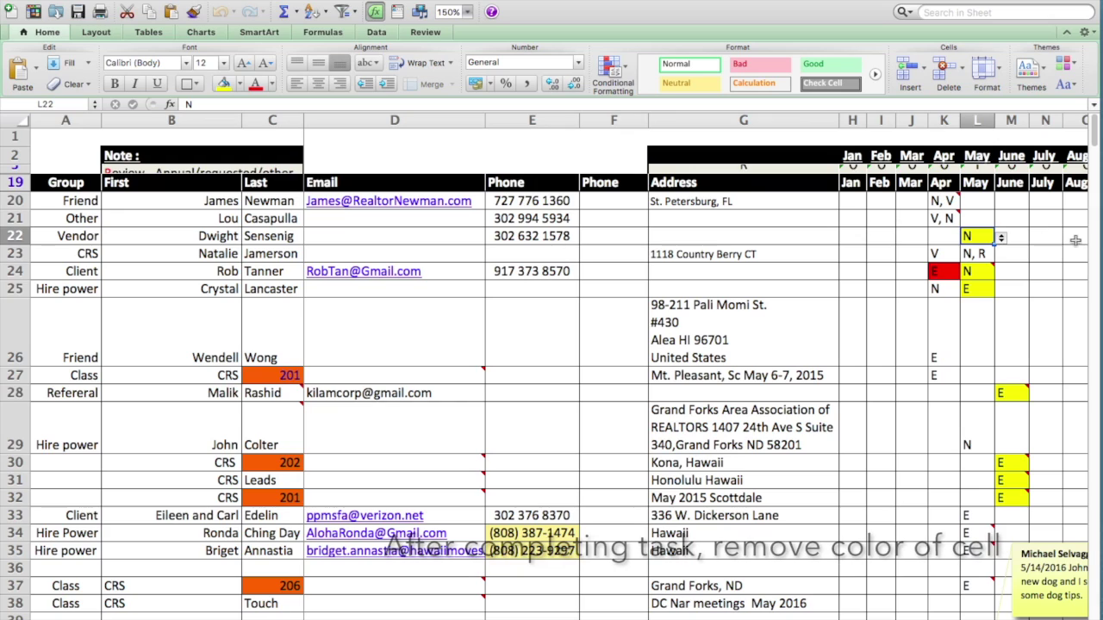
- Enter call code C in N22 from its validation list and fill the cell yellow
click(1048, 239)
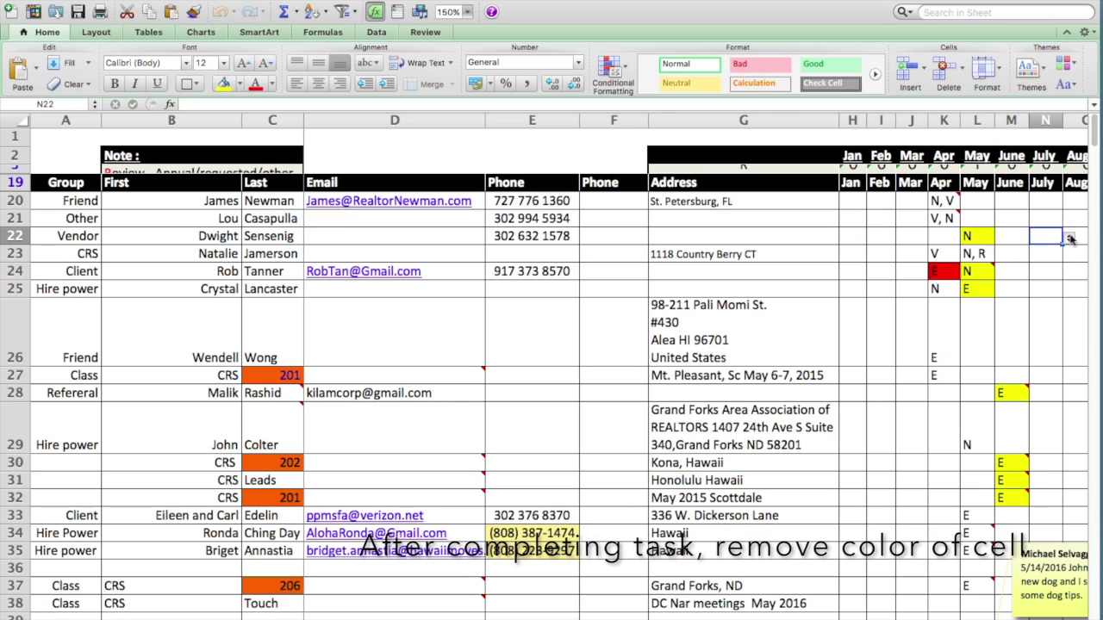
click(1069, 239)
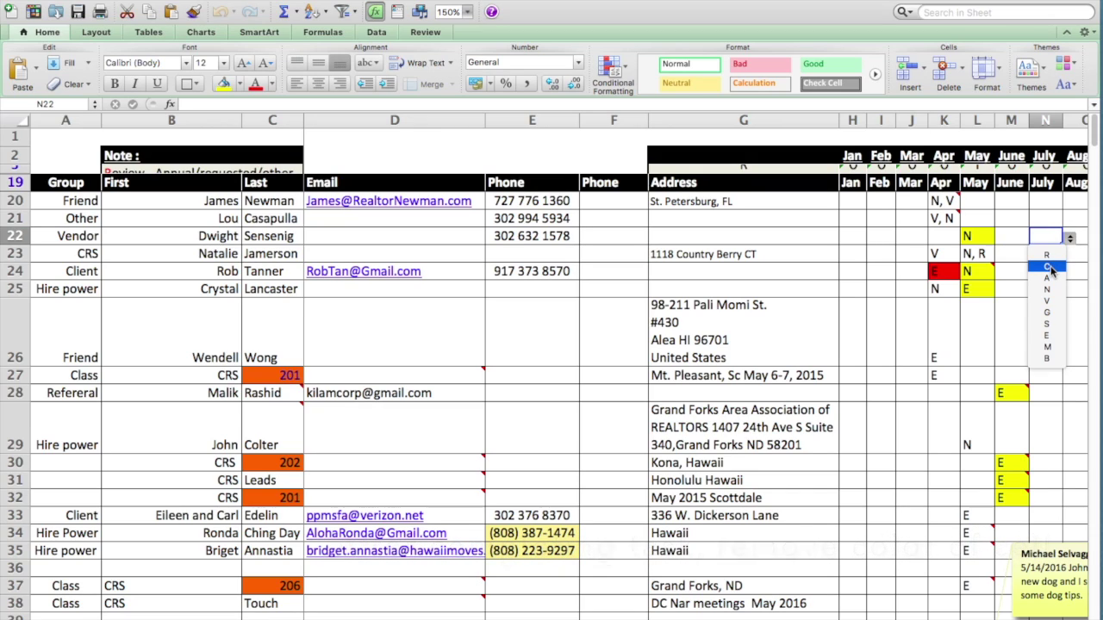
click(1048, 267)
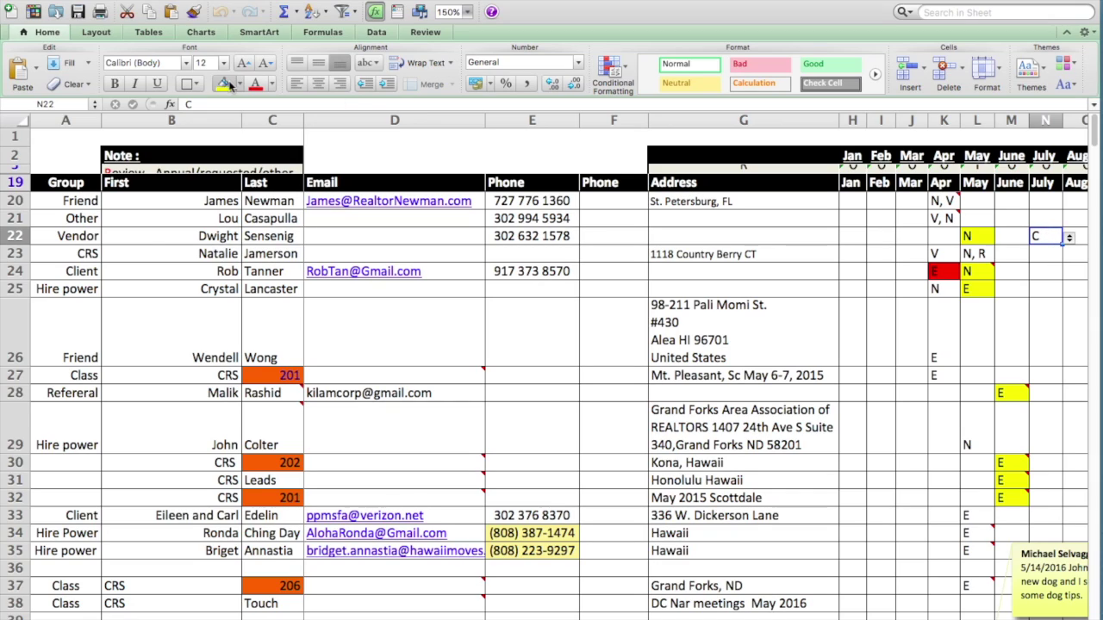
click(229, 84)
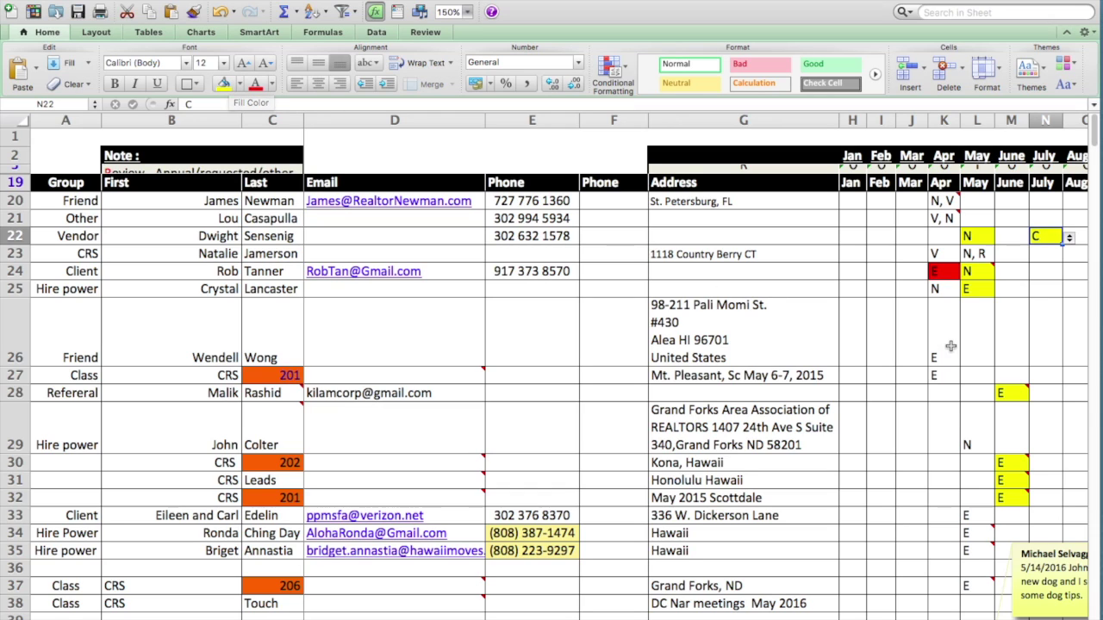
click(1046, 217)
scroll(1047, 219, down, 5)
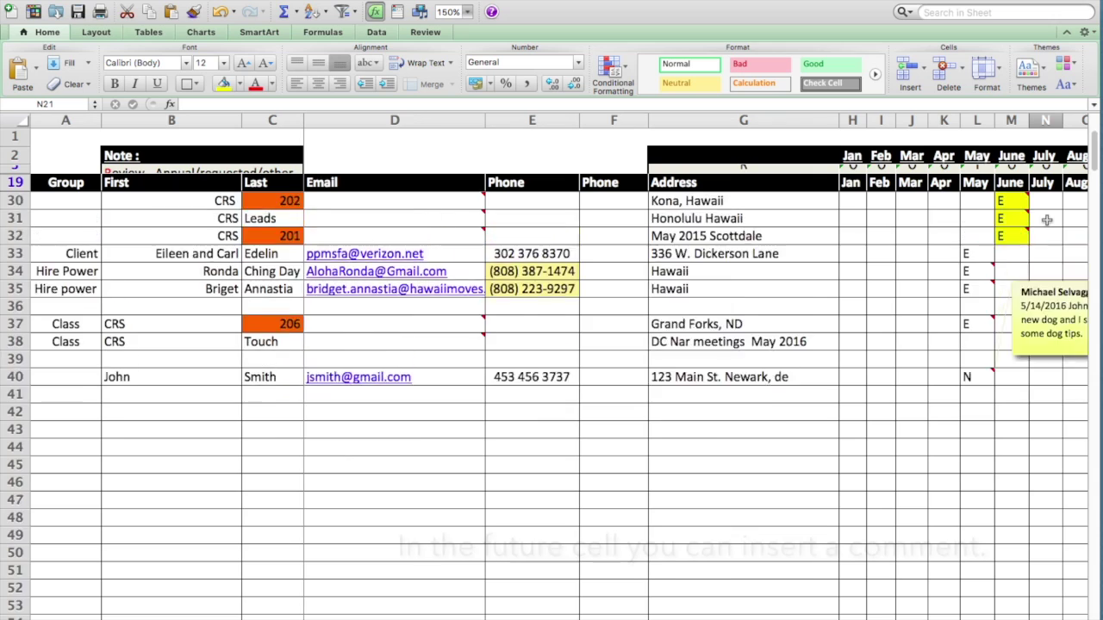
scroll(1047, 219, up, 5)
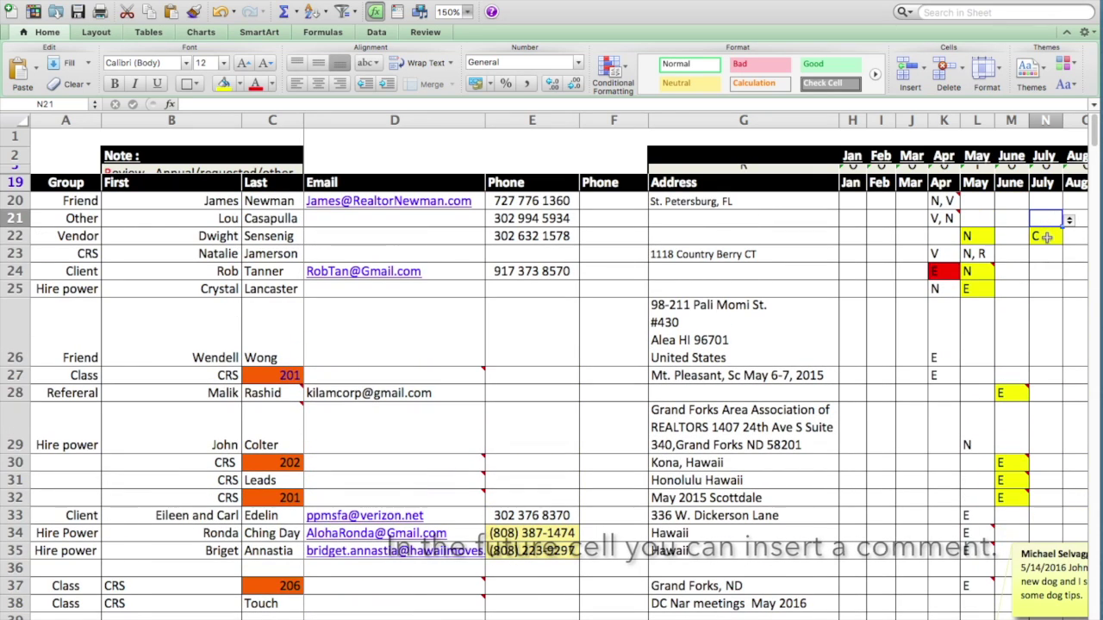
click(1045, 237)
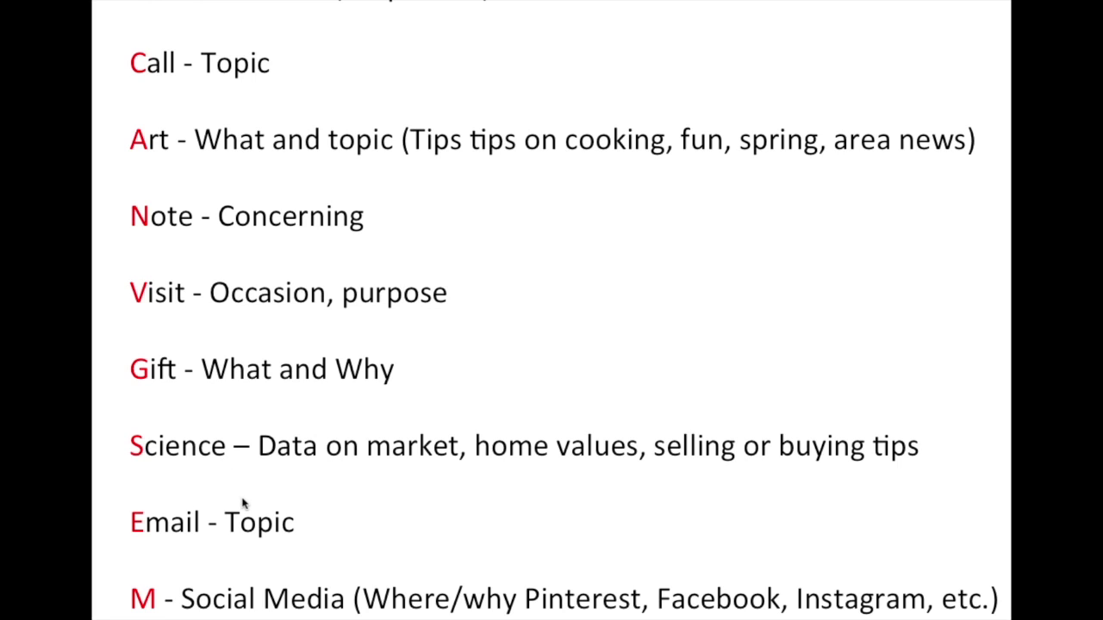
key(ctrl+Right)
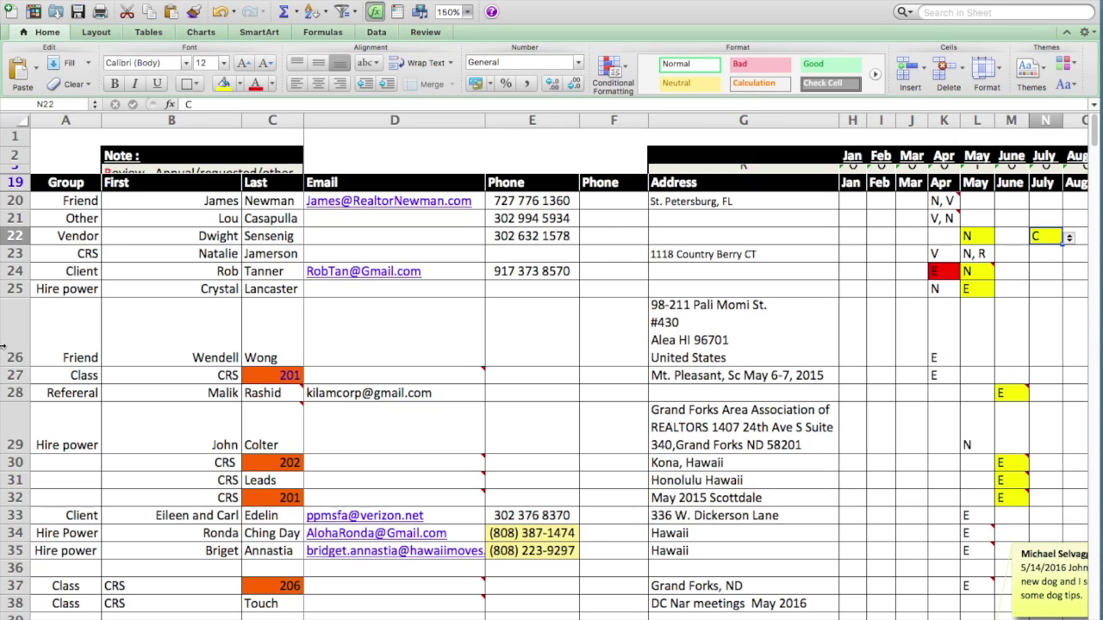
- Undo an oversized row 3 drag, then AutoFit all rows via Format > Row to restore rows 3–18
drag(26, 175, 26, 529)
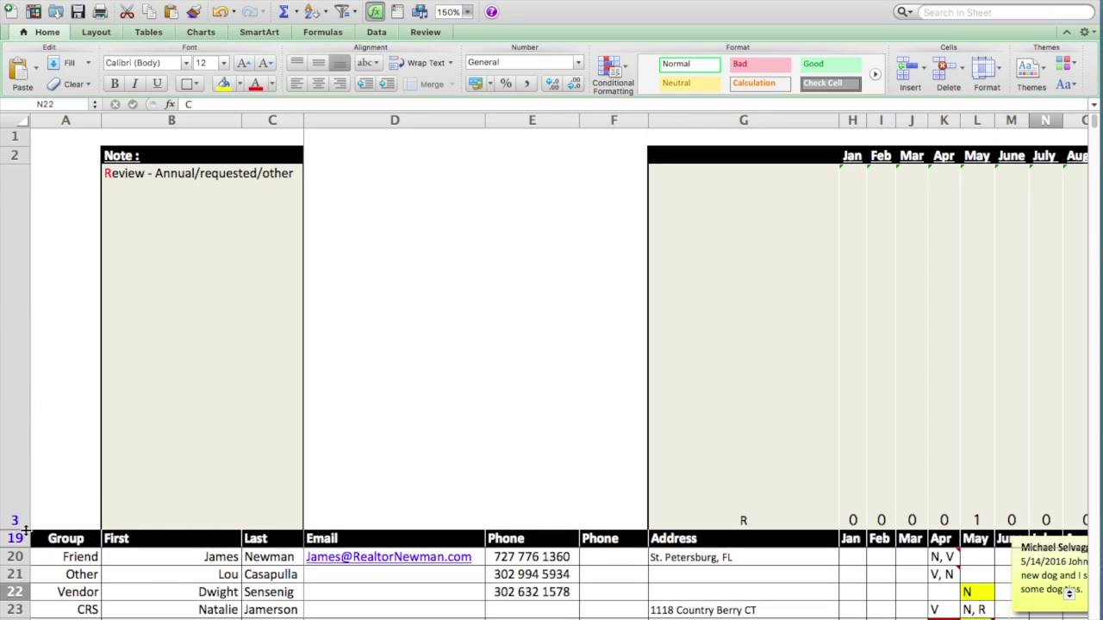
key(super+z)
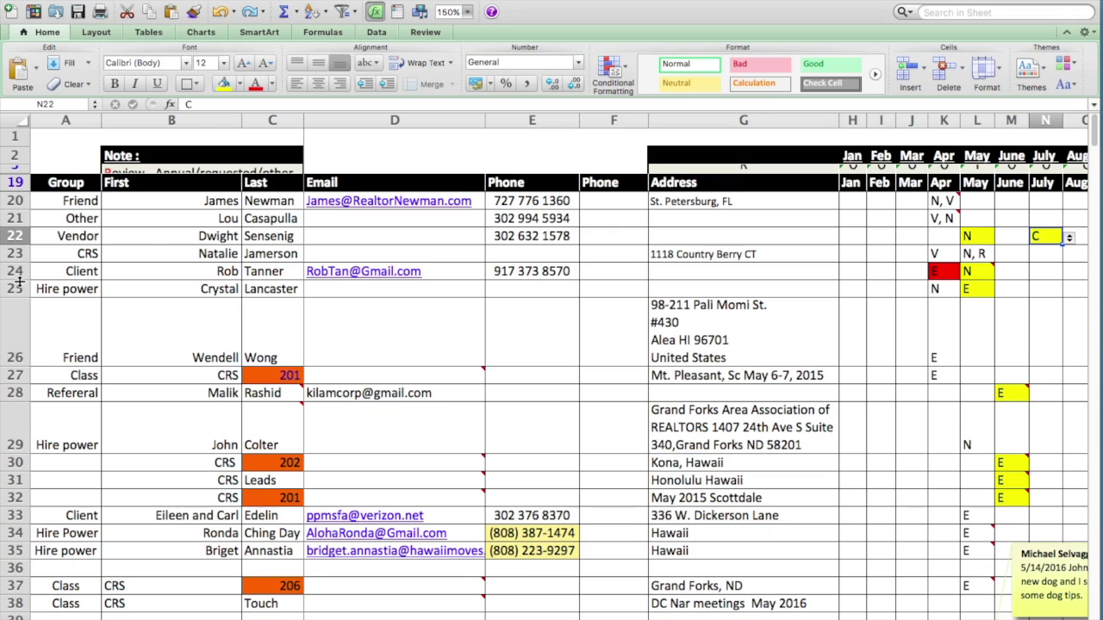
click(10, 121)
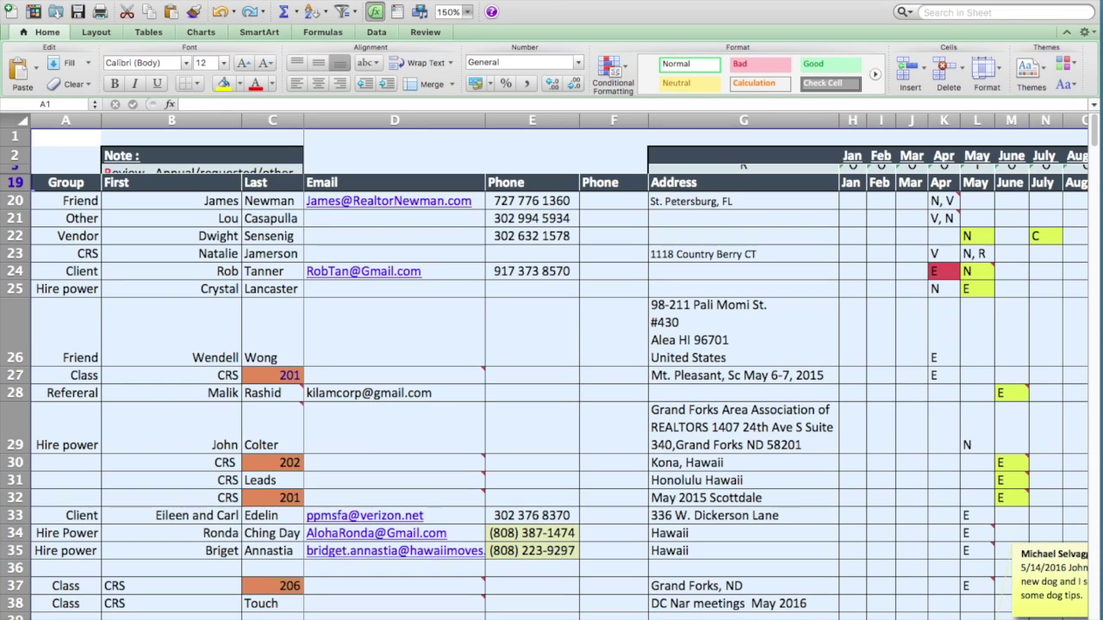
click(164, 0)
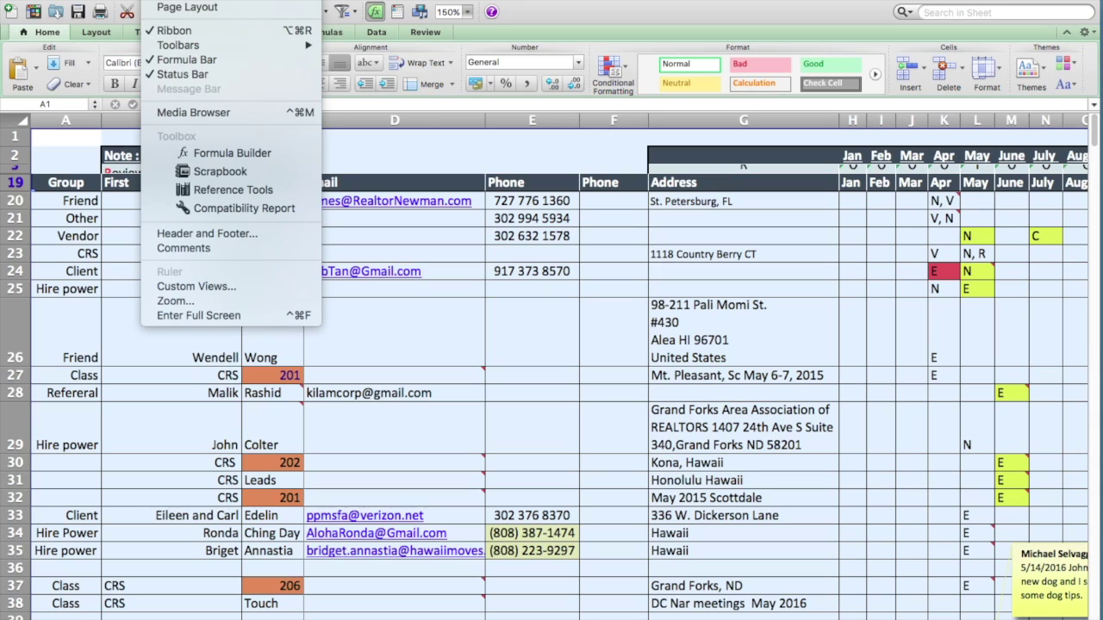
mouse_move(250, 0)
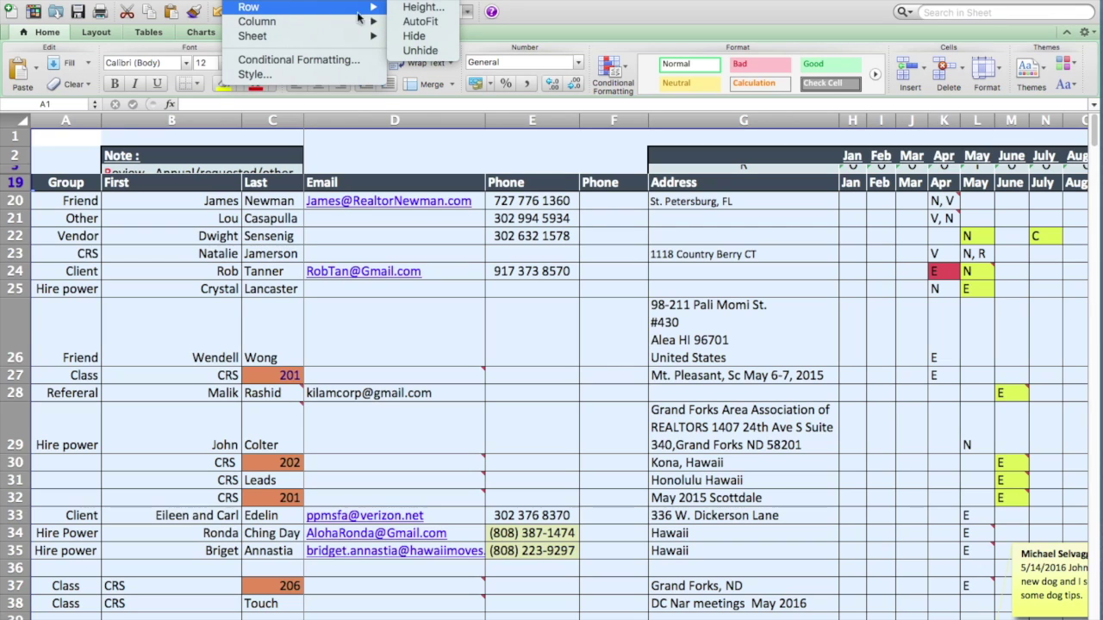
click(420, 23)
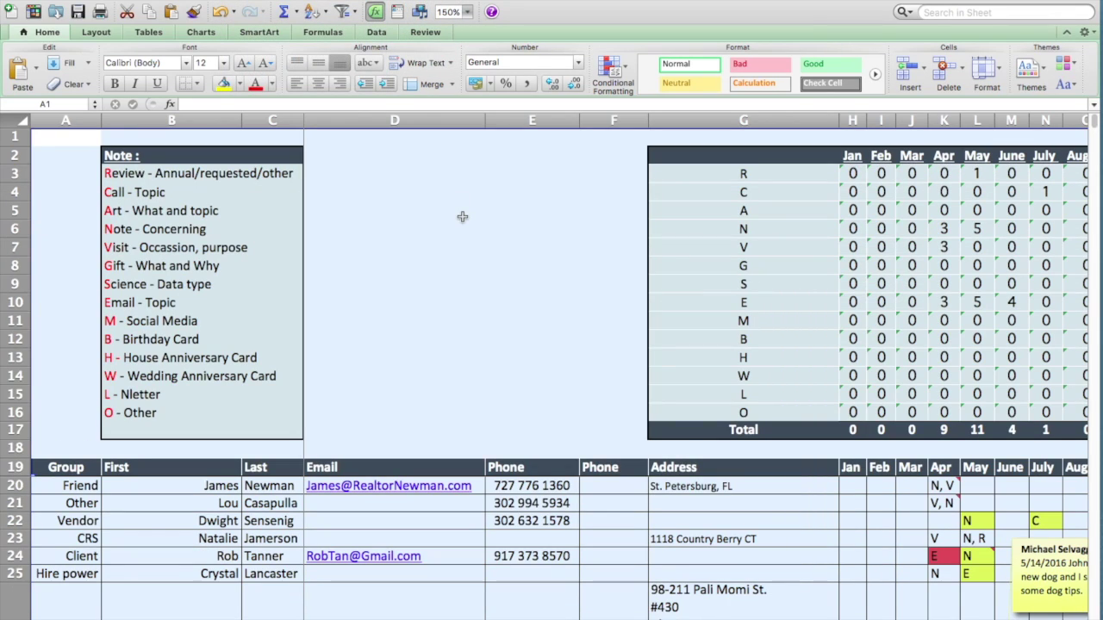
scroll(462, 216, down, 15)
scroll(462, 216, right, 1)
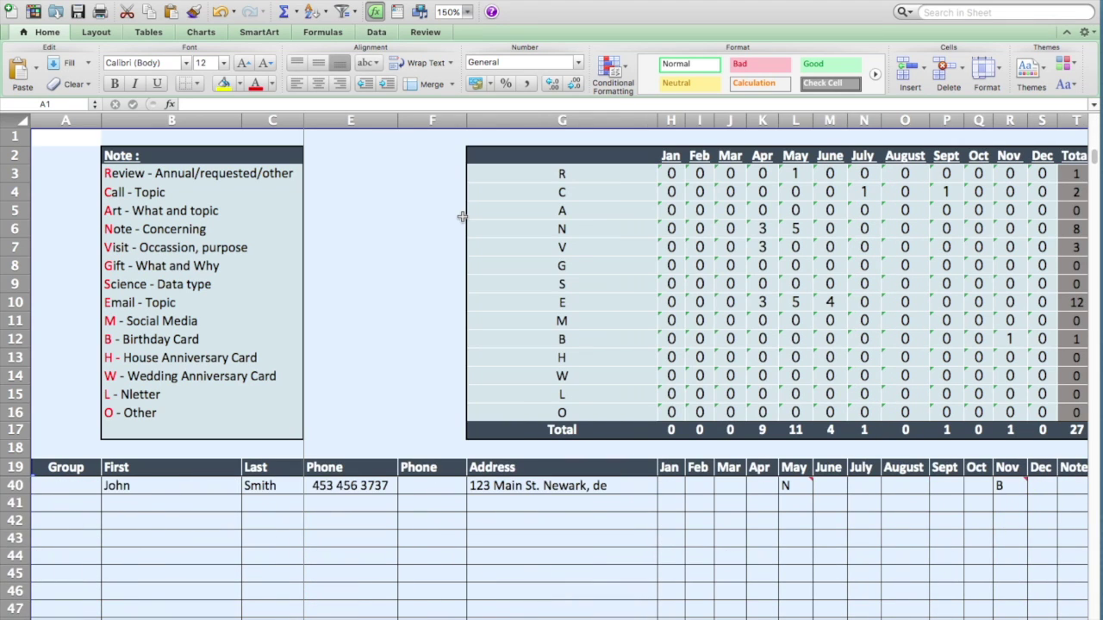